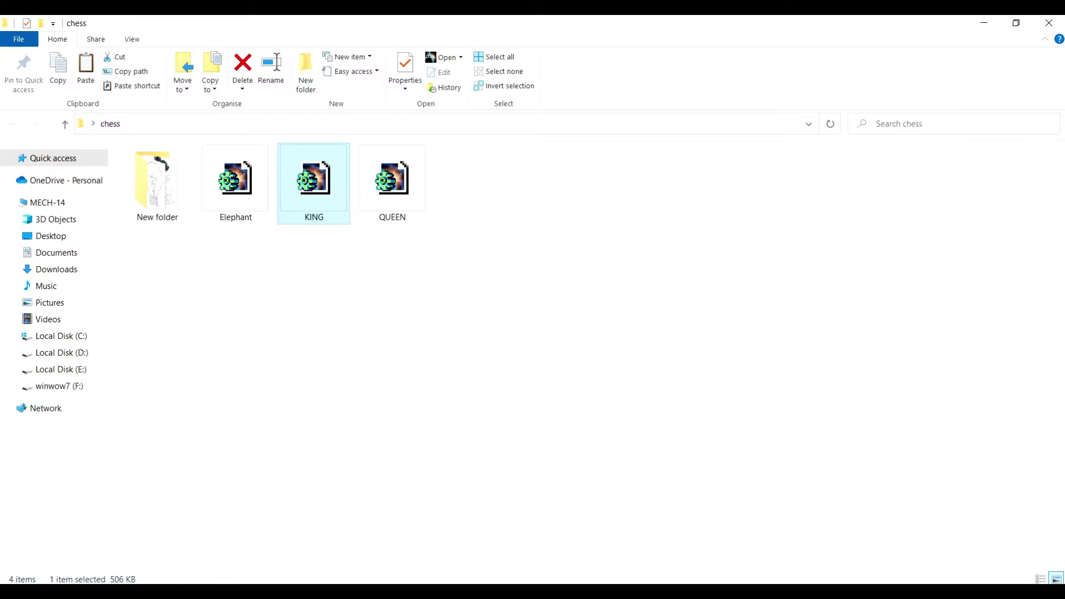
- Paste a copy of the KING part file in the chess folder and rename it 'minar'
{"action": "key", "text": "ctrl+v"}
{"action": "right_click", "coordinate": [319, 210]}
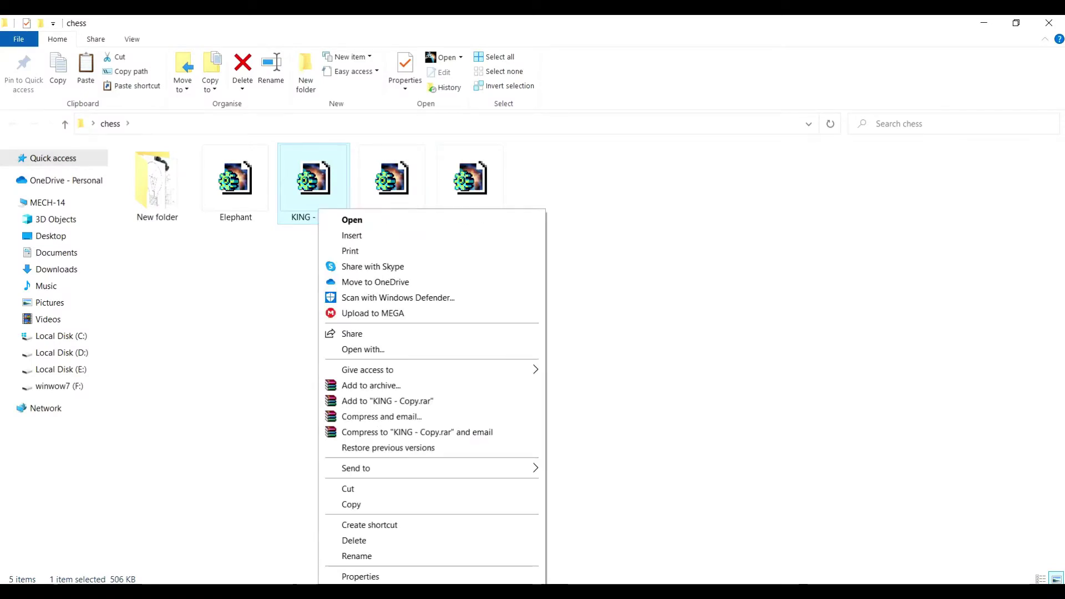
{"action": "type", "text": "m"}
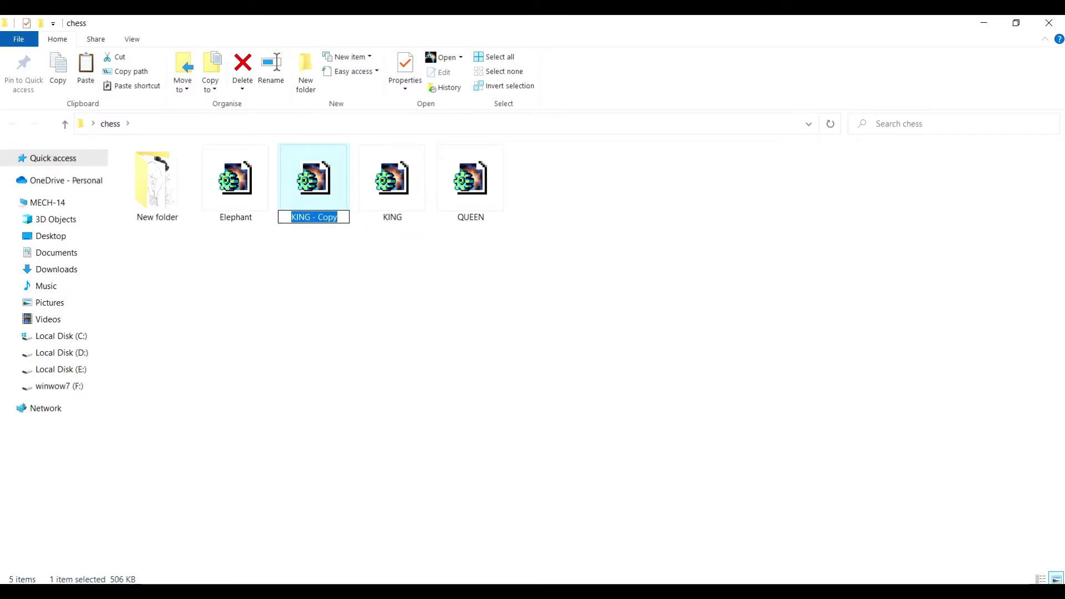
{"action": "type", "text": "minar"}
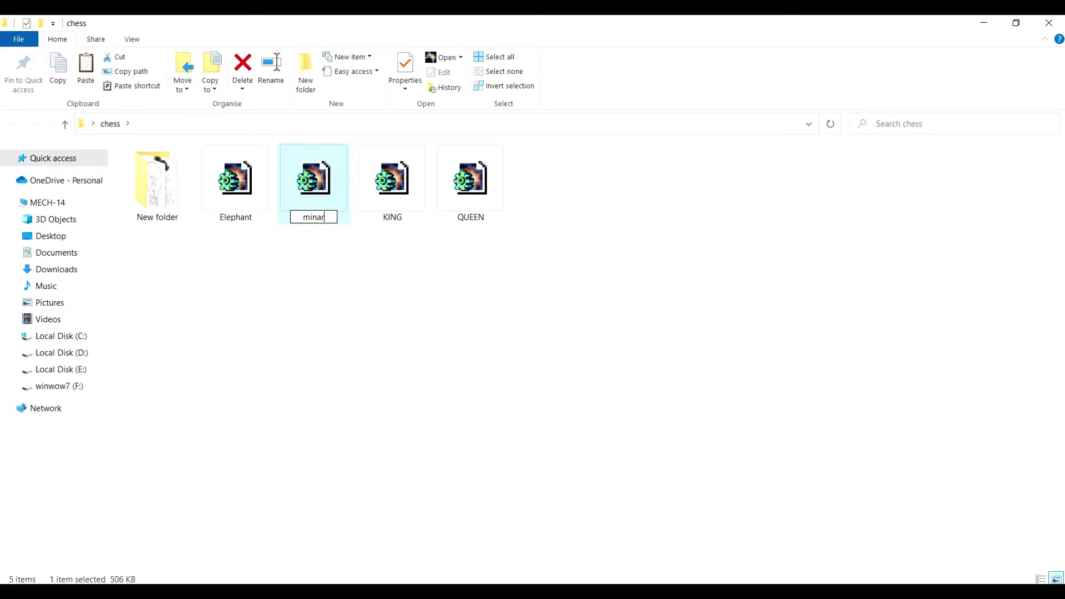
{"action": "key", "text": "Return"}
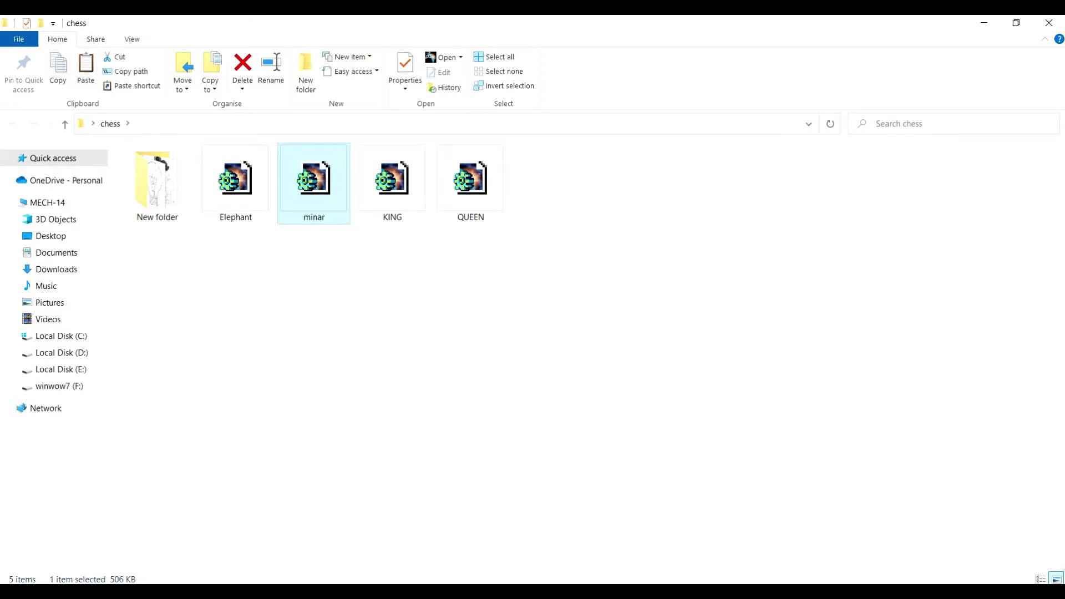
- Open minar.CATPart and delete Pocket.1 with its sketch, leaving only Shaft.1
{"action": "key", "text": "Return"}
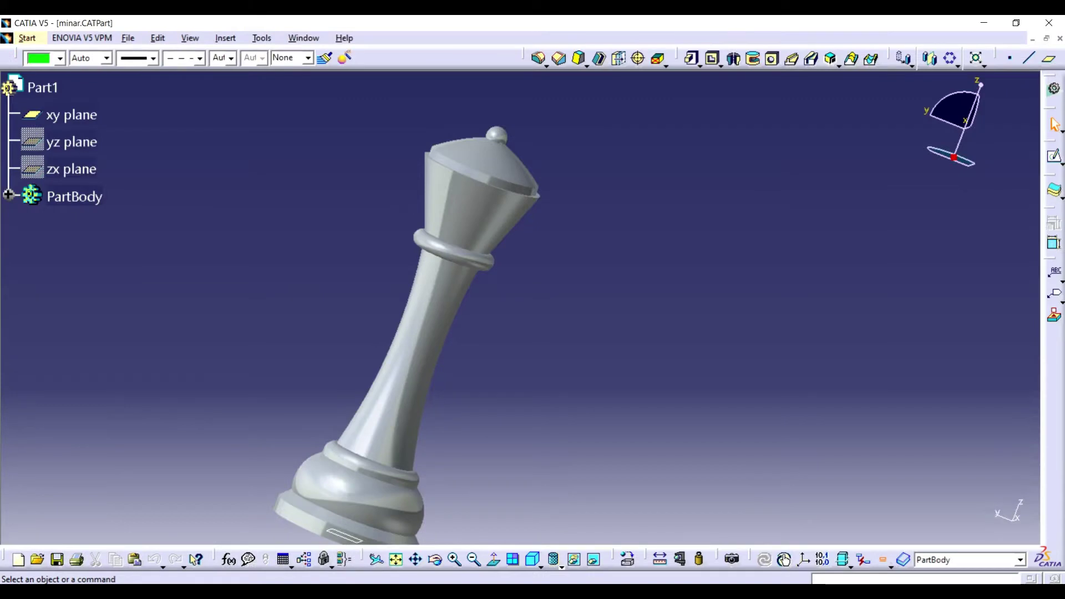
{"action": "left_click", "coordinate": [8, 194]}
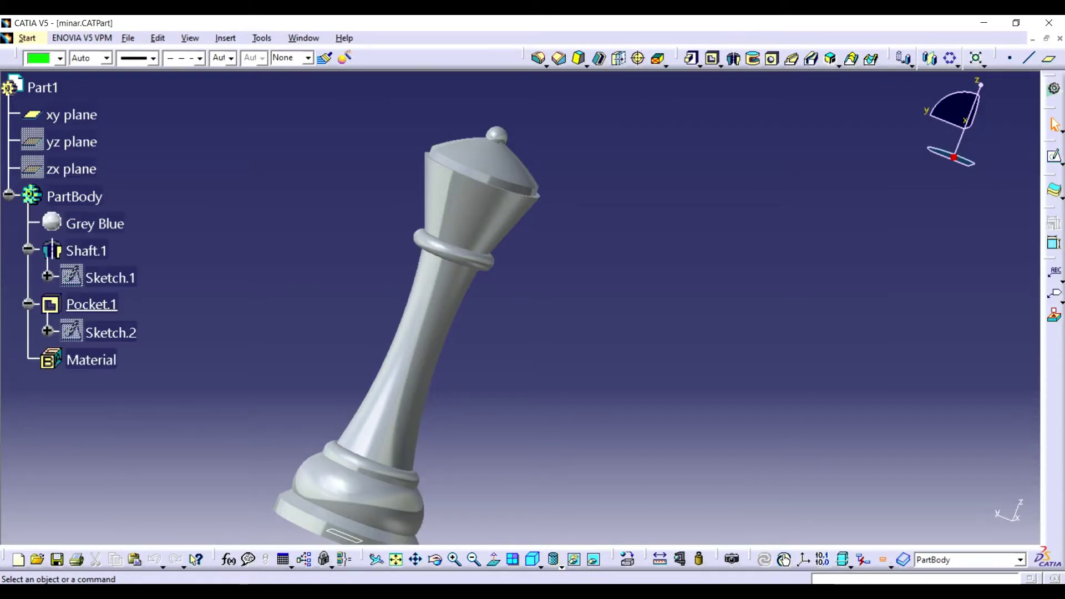
{"action": "right_click", "coordinate": [86, 304]}
{"action": "key", "text": "Up"}
{"action": "key", "text": "Return"}
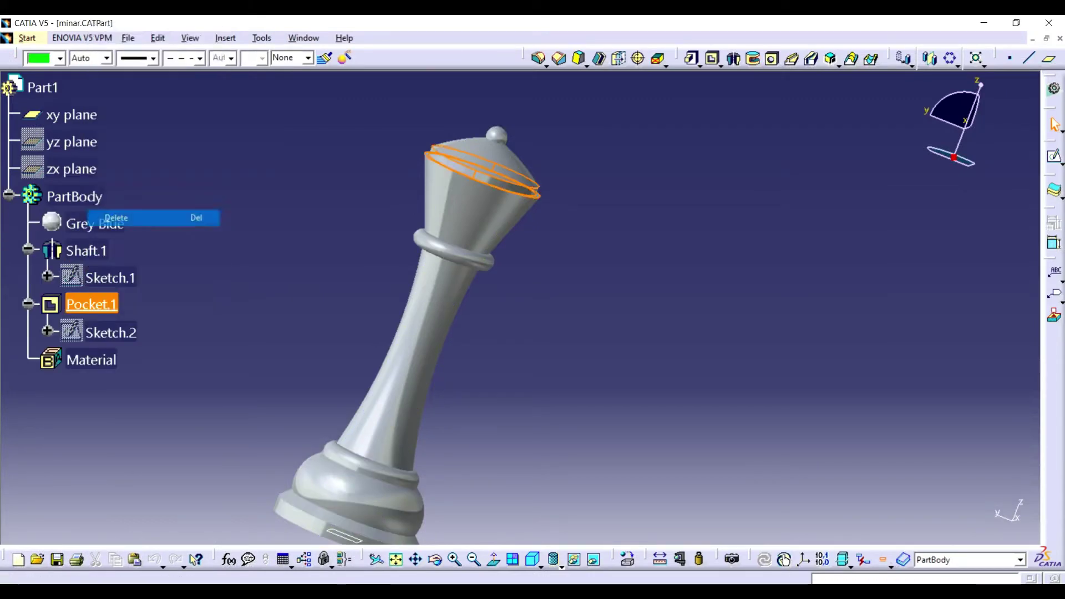
{"action": "key", "text": "Return"}
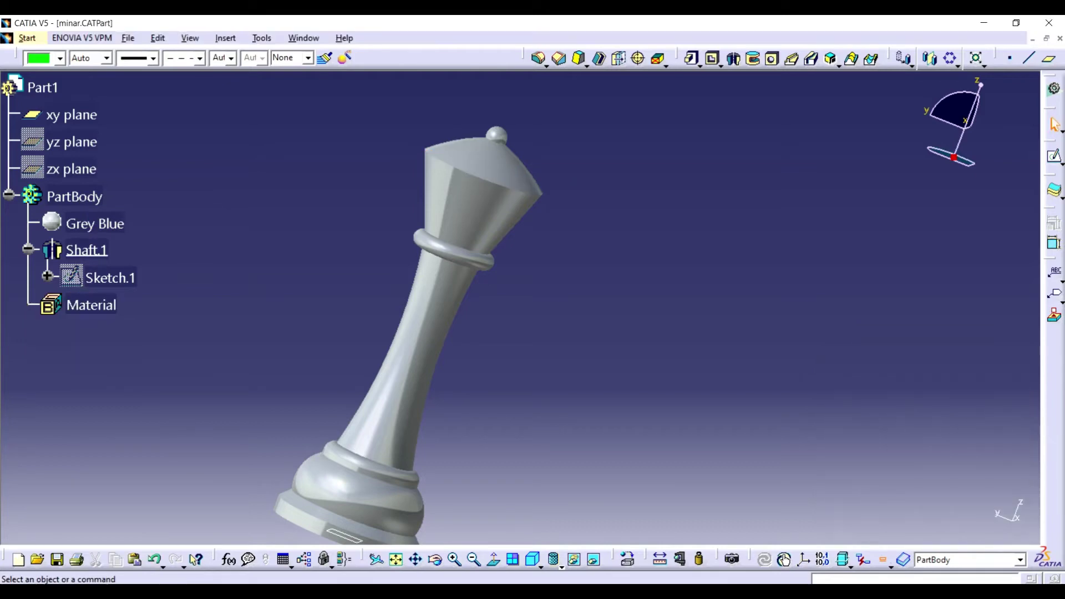
- Enter Sketch.1 and delete the upper head portion of the profile
{"action": "left_click", "coordinate": [1054, 156]}
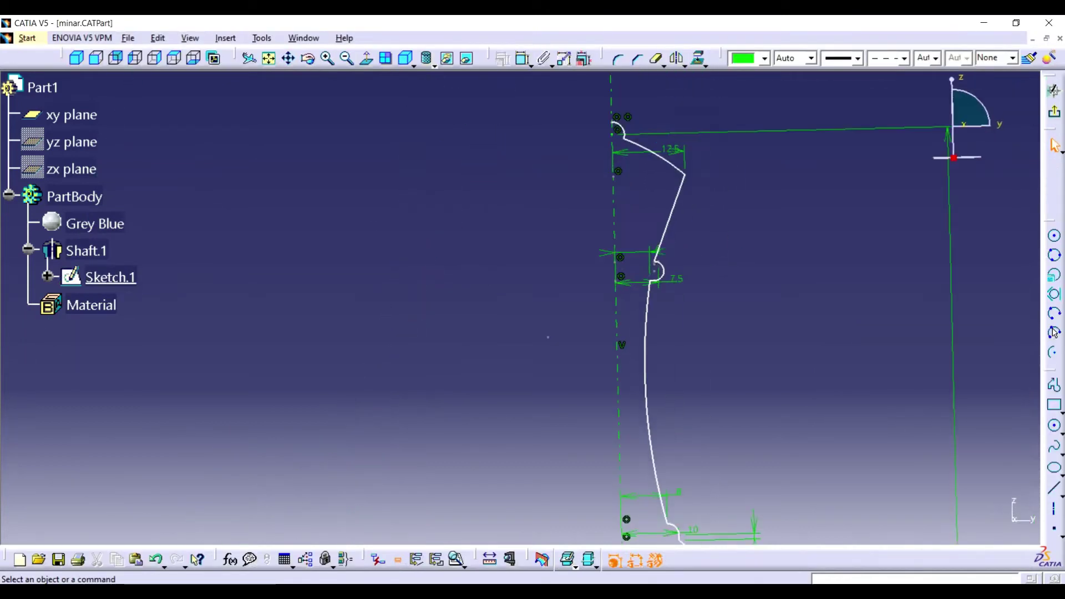
{"action": "left_click_drag", "start_coordinate": [543, 109], "coordinate": [687, 288]}
{"action": "key", "text": "Delete"}
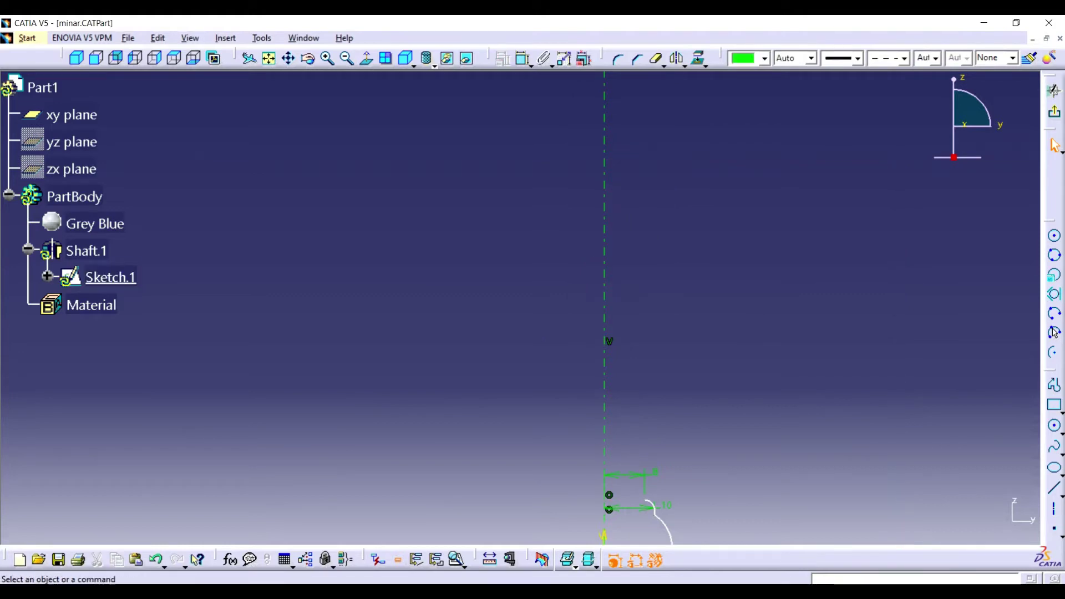
{"action": "mouse_move", "coordinate": [558, 308]}
{"action": "middle_mouse_down"}
{"action": "mouse_move", "coordinate": [521, 307]}
{"action": "mouse_move", "coordinate": [512, 271]}
{"action": "middle_mouse_up"}
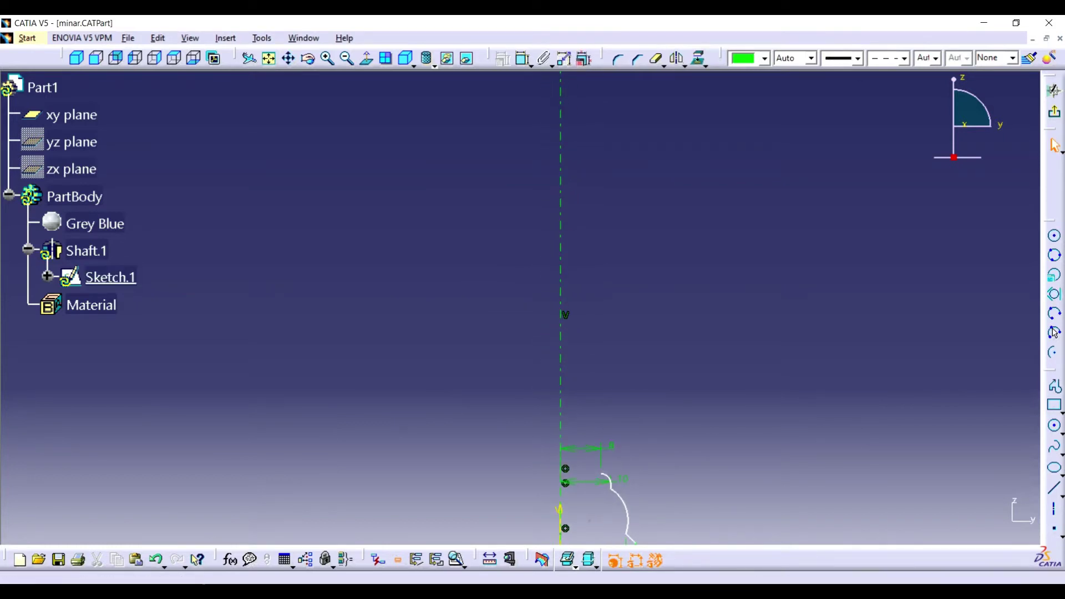
- Draw a horizontal line from the axis at the top and constrain its length to 5
{"action": "left_click", "coordinate": [1054, 385]}
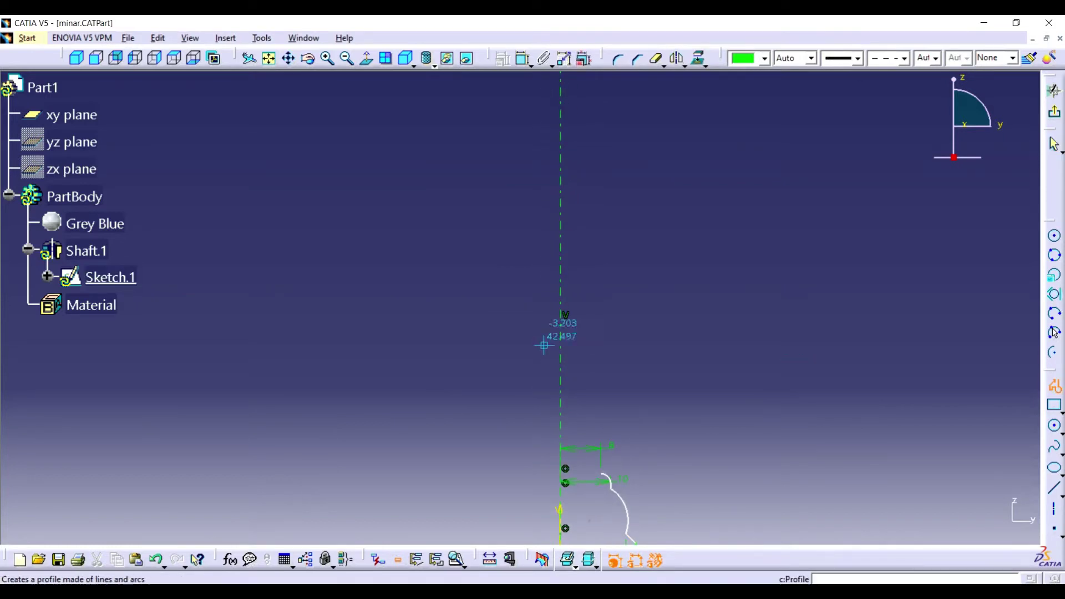
{"action": "left_click", "coordinate": [560, 258]}
{"action": "left_click", "coordinate": [640, 258]}
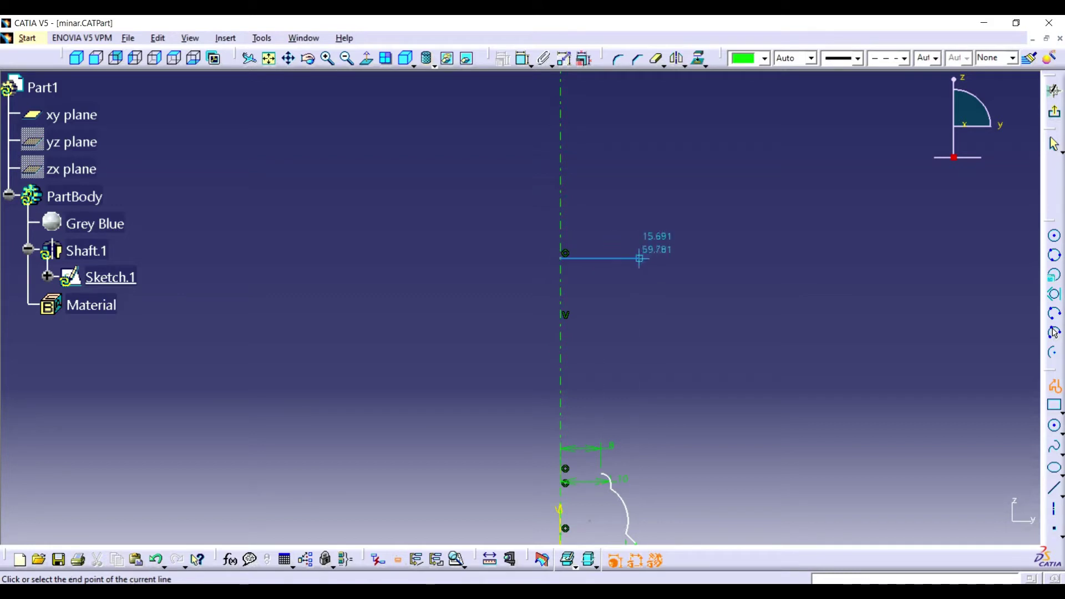
{"action": "left_click", "coordinate": [522, 57]}
{"action": "left_click", "coordinate": [600, 258]}
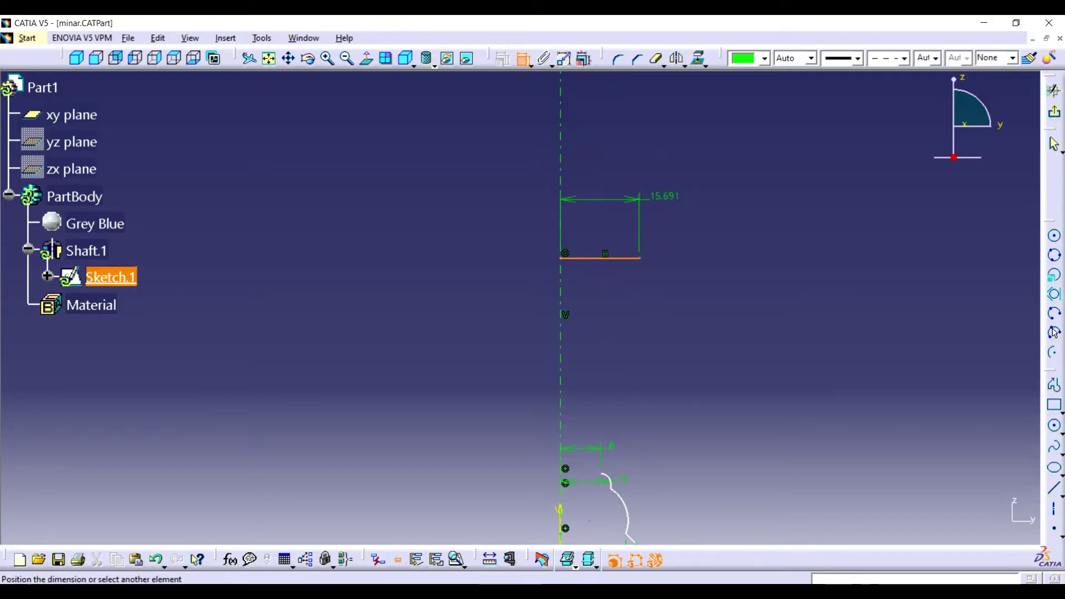
{"action": "double_click", "coordinate": [637, 201]}
{"action": "type", "text": "5"}
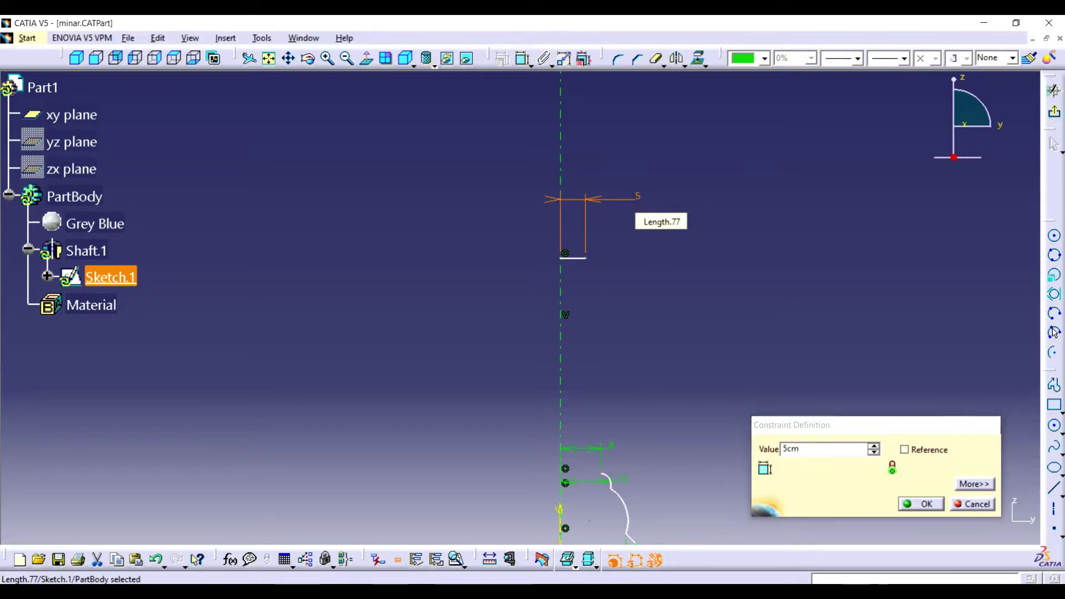
{"action": "key", "text": "Return"}
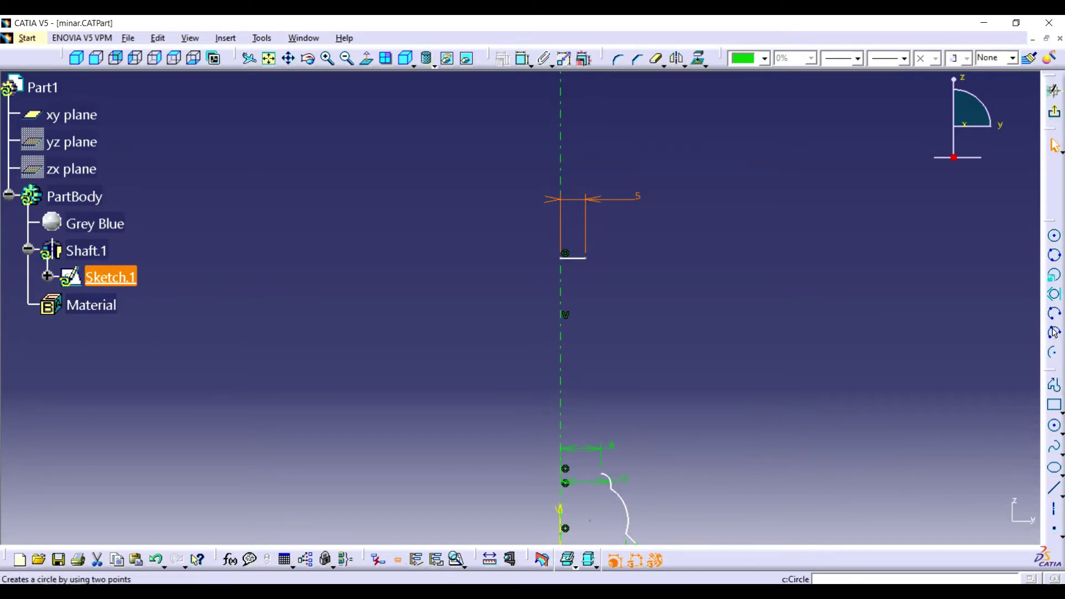
- Draw a vertical line down from the top line's outer end and constrain it to length 10
{"action": "left_click_drag", "start_coordinate": [1054, 332], "coordinate": [993, 333]}
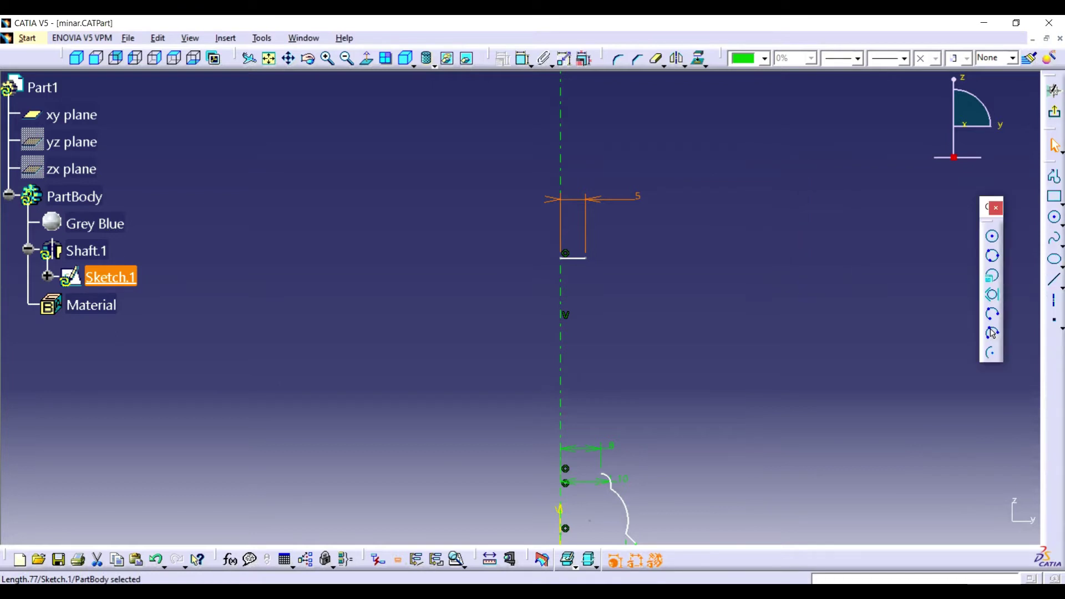
{"action": "left_click", "coordinate": [996, 208]}
{"action": "left_click", "coordinate": [1054, 176]}
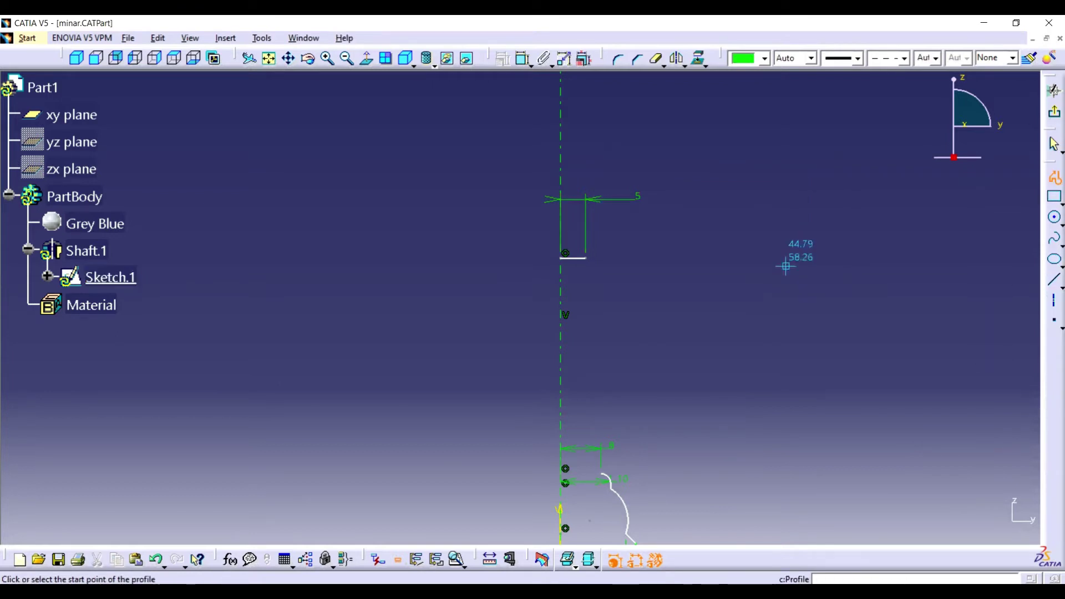
{"action": "left_click", "coordinate": [586, 258]}
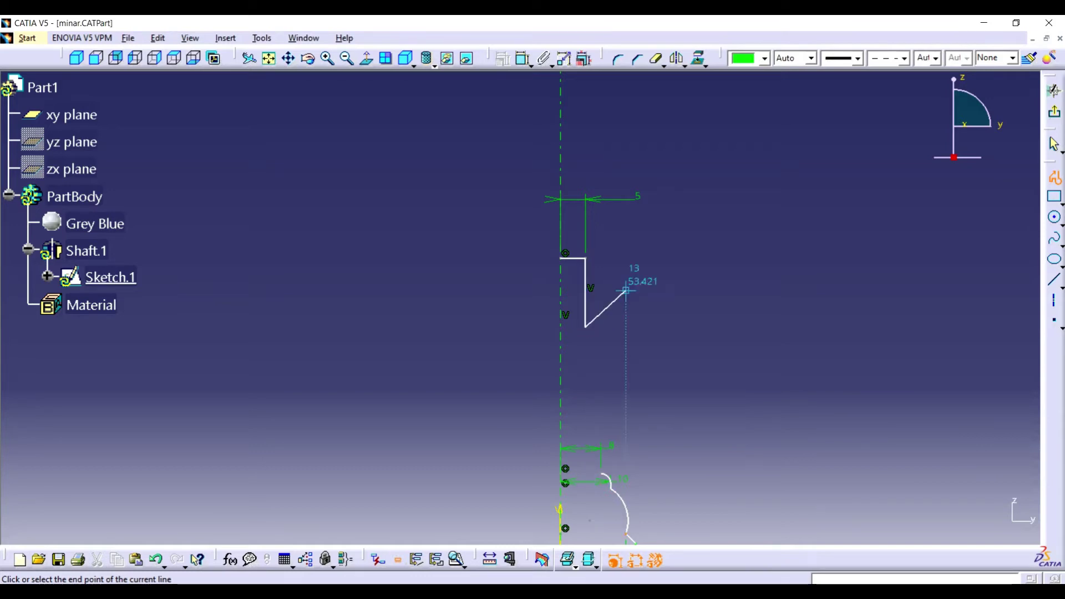
{"action": "left_click", "coordinate": [523, 59]}
{"action": "left_click", "coordinate": [586, 294]}
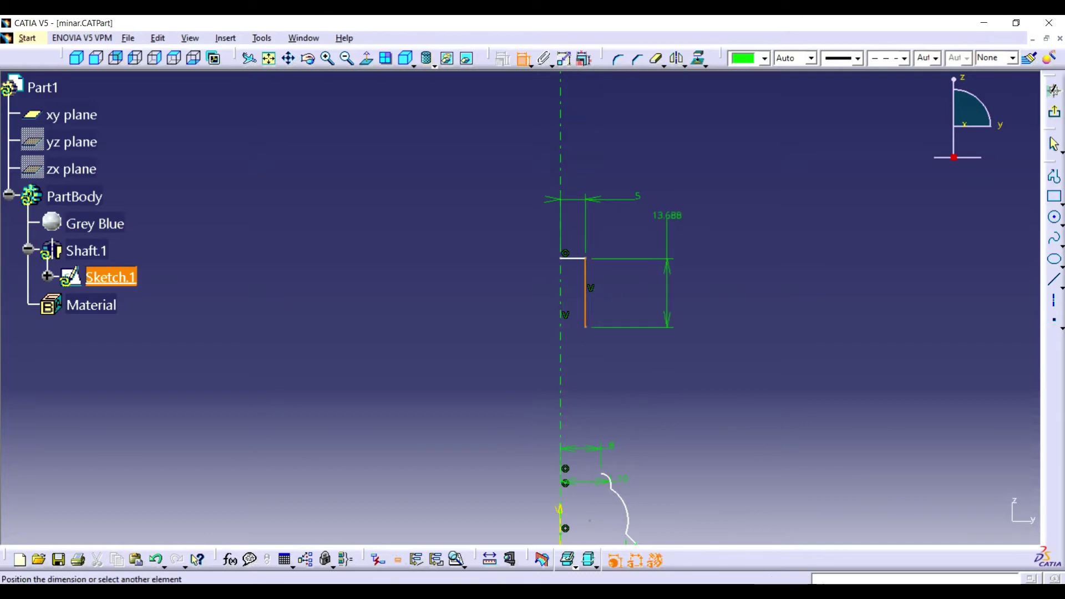
{"action": "left_click", "coordinate": [667, 222]}
{"action": "double_click", "coordinate": [667, 222]}
{"action": "type", "text": "10"}
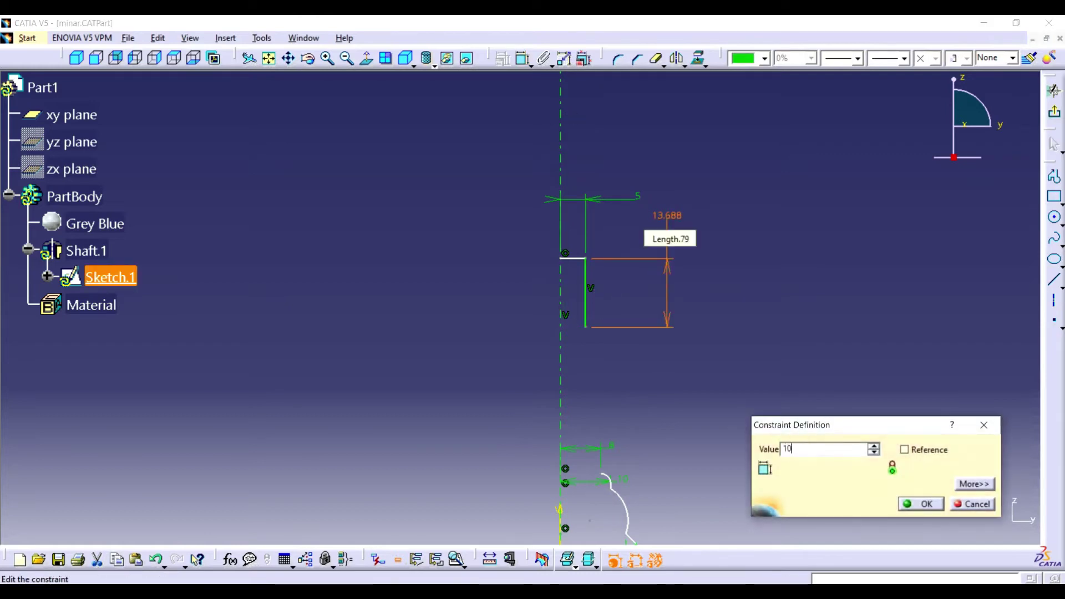
{"action": "key", "text": "Return"}
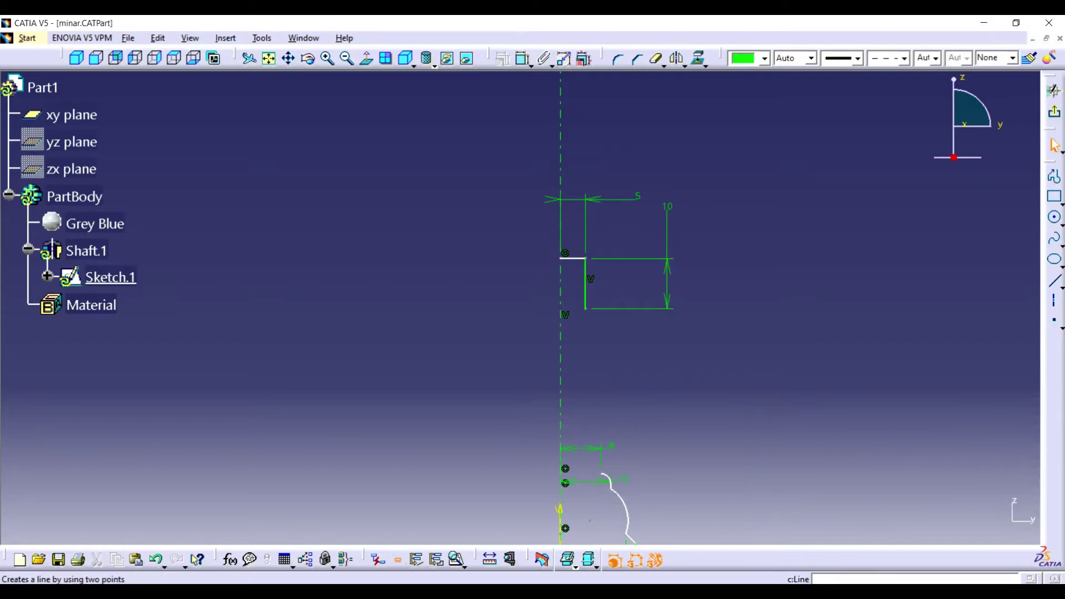
{"action": "middle_click_drag", "start_coordinate": [529, 380], "coordinate": [520, 308]}
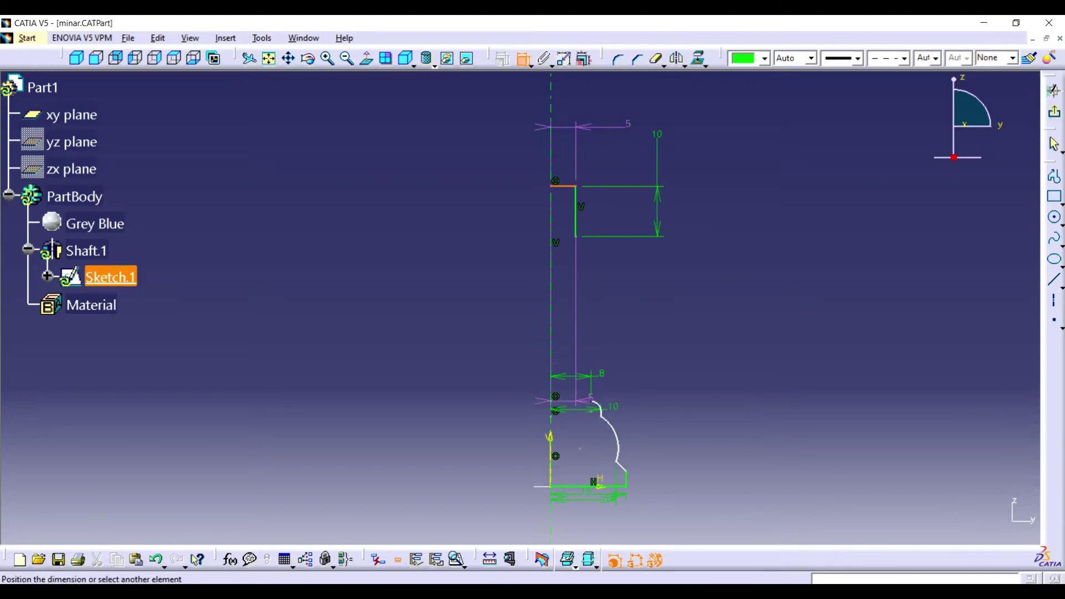
- Delete the Length.80 dimension and set the offset between profile parts to 24.06
{"action": "right_click", "coordinate": [576, 163]}
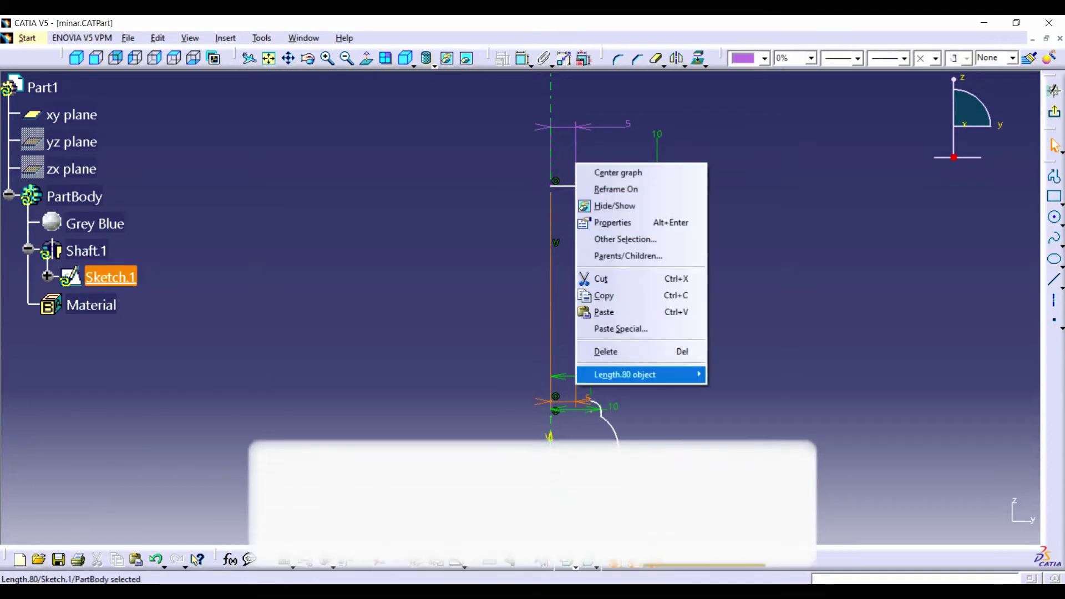
{"action": "left_click", "coordinate": [605, 352]}
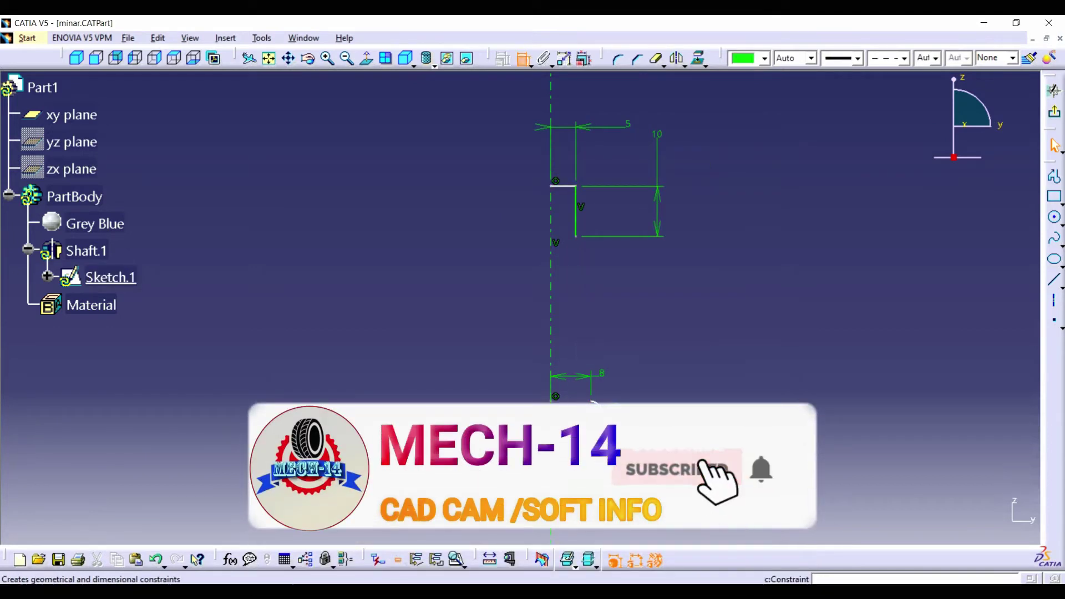
{"action": "left_click", "coordinate": [593, 401]}
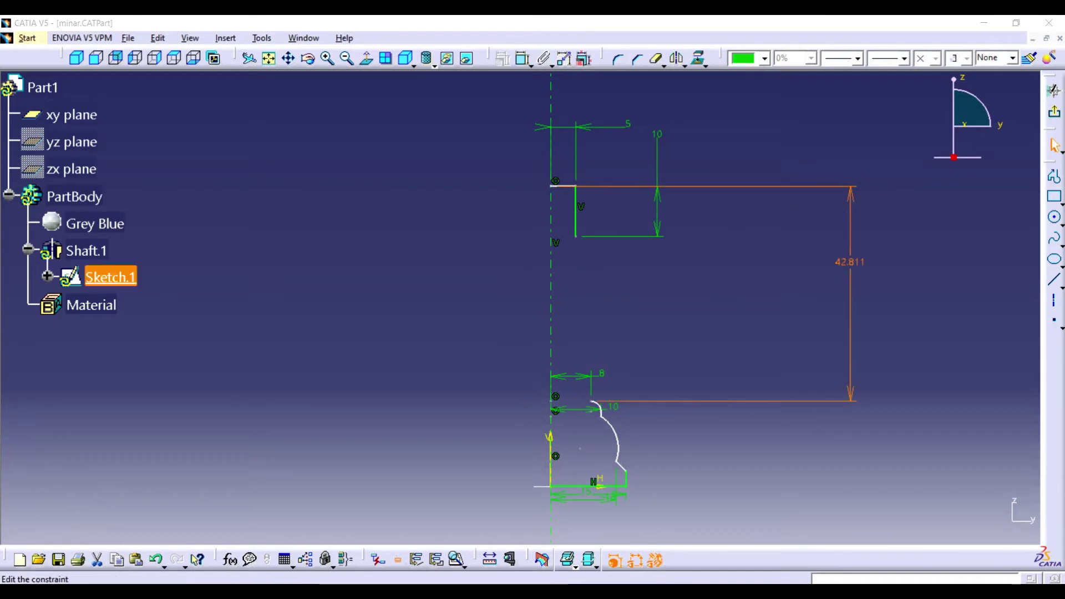
{"action": "double_click", "coordinate": [850, 262]}
{"action": "type", "text": "24.06"}
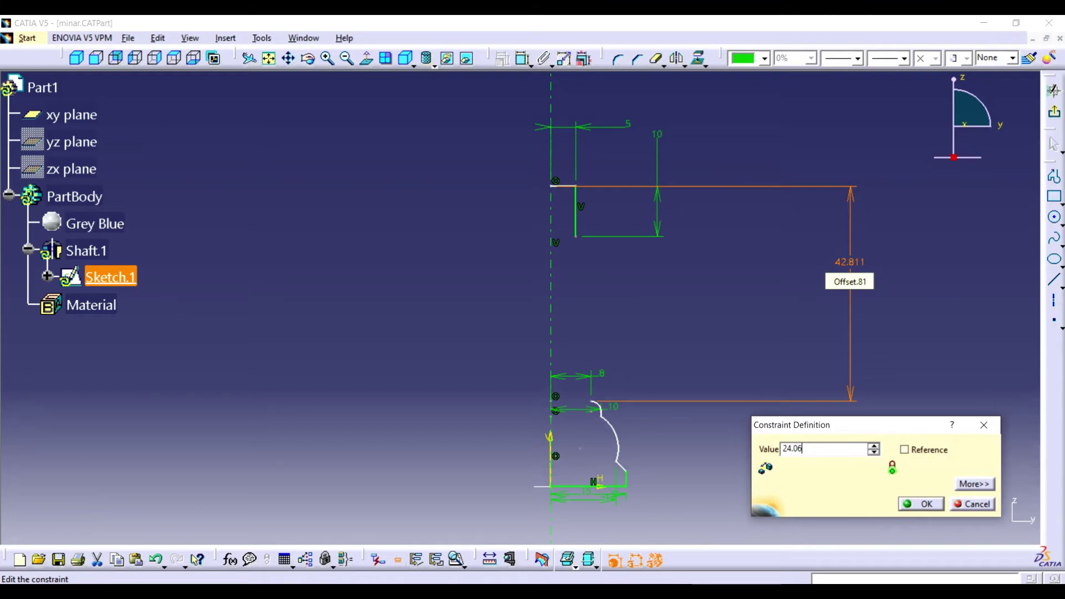
{"action": "key", "text": "Return"}
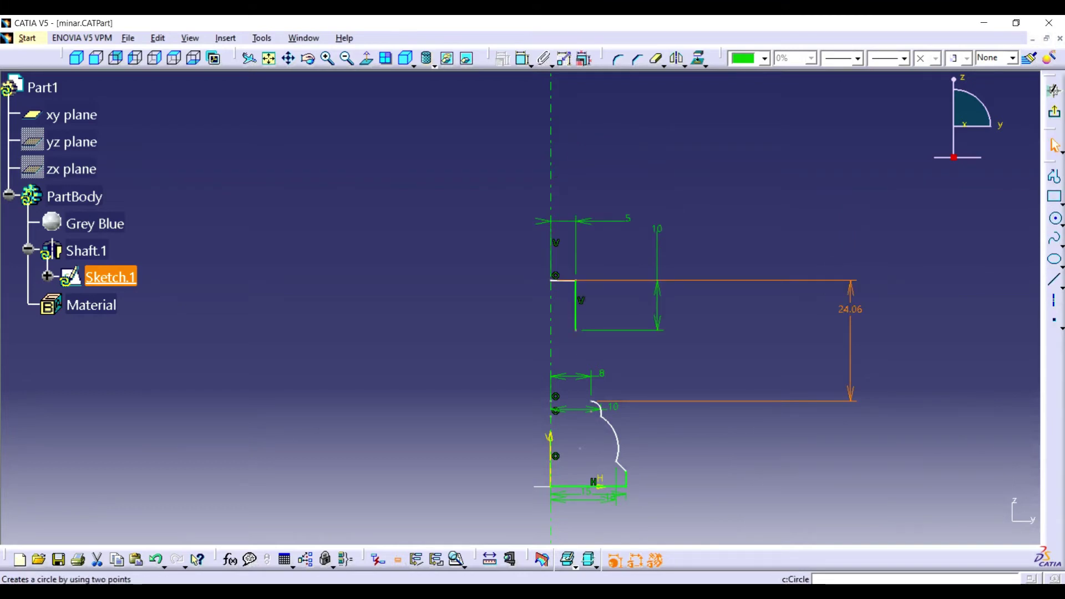
- Draw a three-point arc from the lower curve's end to the vertical line's bottom
{"action": "left_click", "coordinate": [1061, 223]}
{"action": "left_click", "coordinate": [1033, 233]}
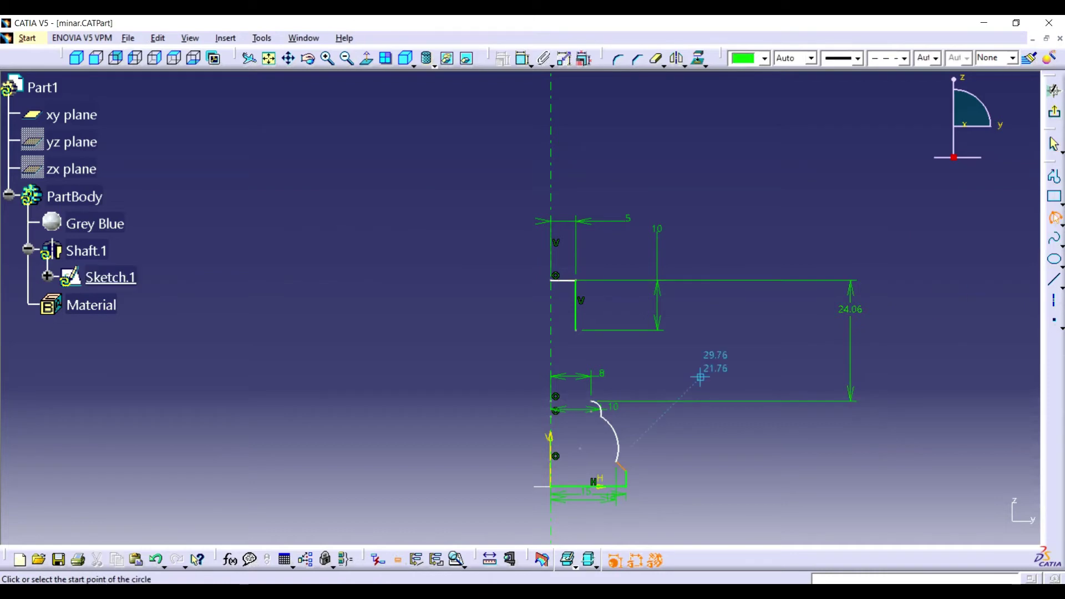
{"action": "left_click", "coordinate": [591, 402]}
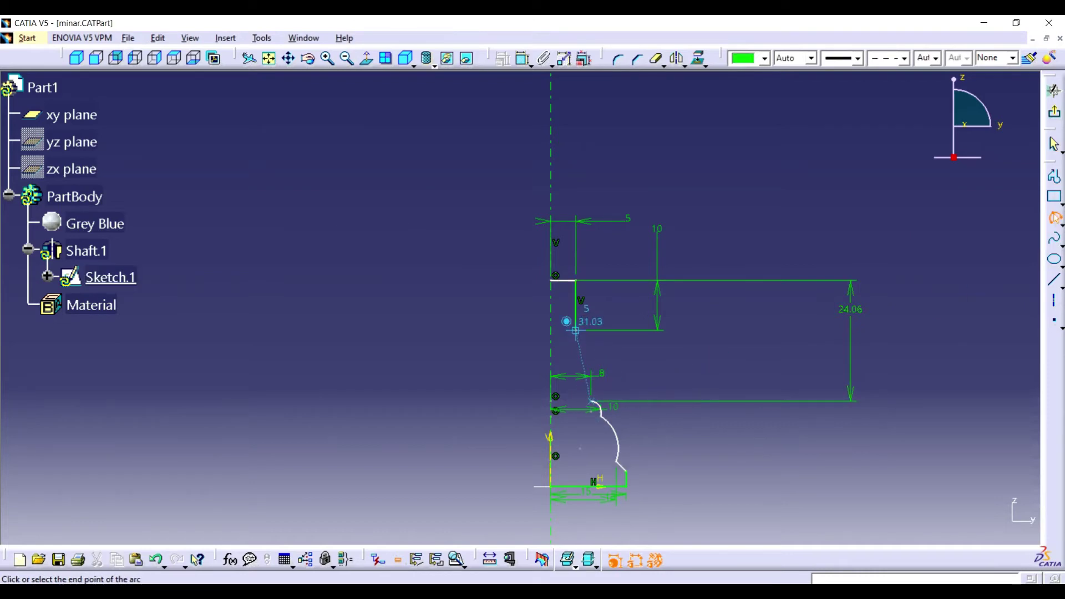
{"action": "left_click", "coordinate": [575, 331]}
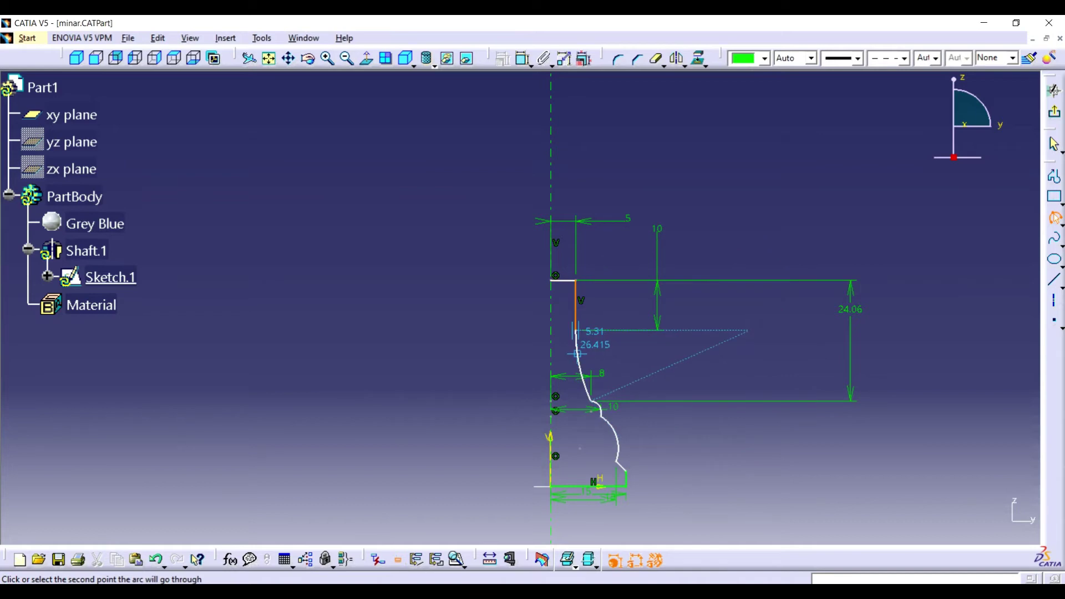
{"action": "left_click", "coordinate": [577, 354]}
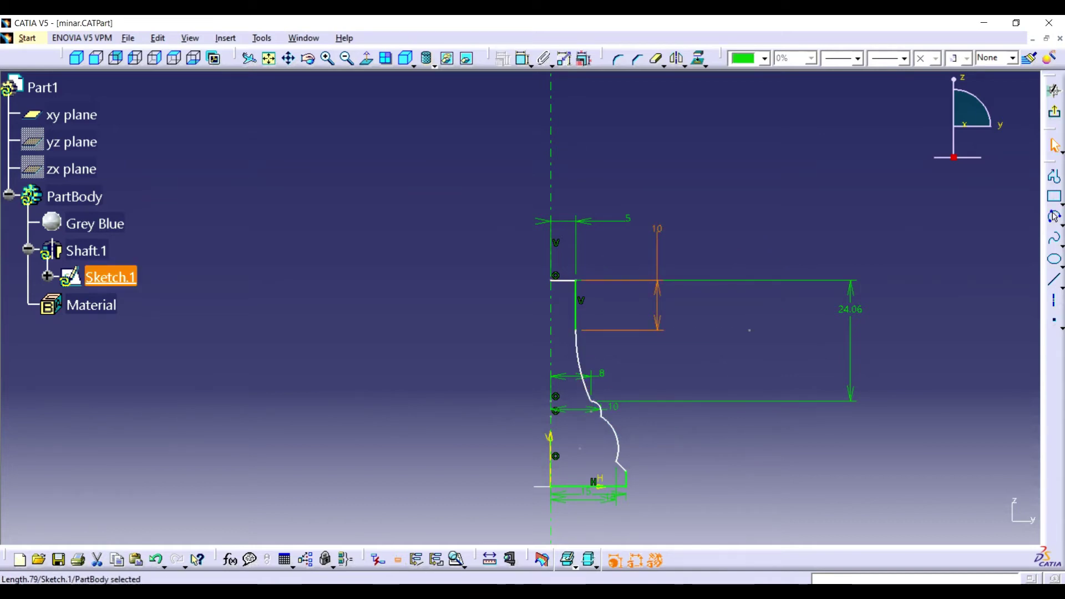
- Delete the 10 height dimension and constrain the short vertical line with the new arc
{"action": "right_click", "coordinate": [656, 315]}
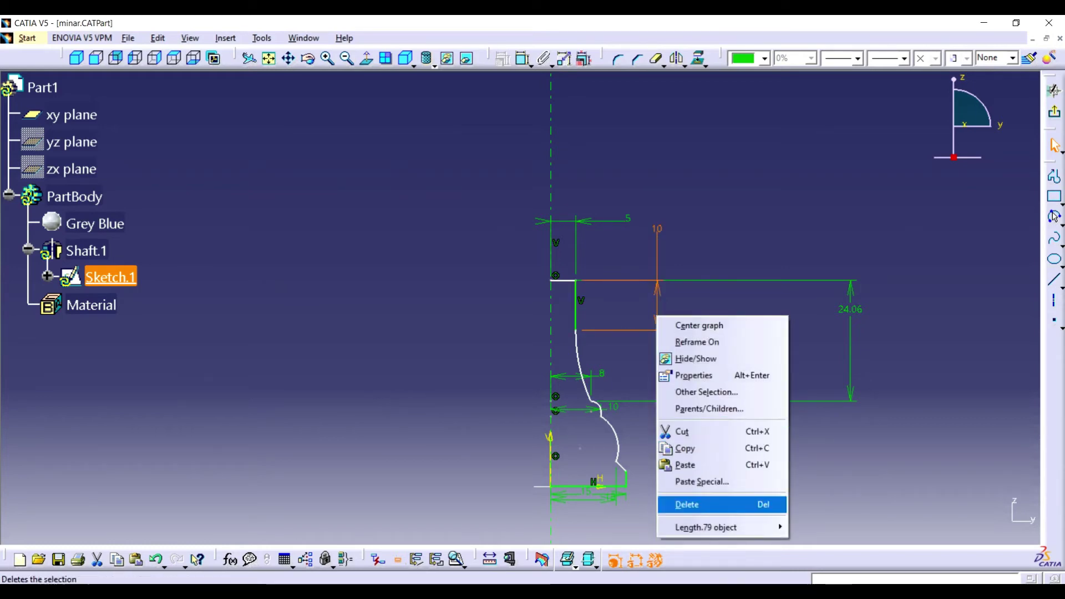
{"action": "left_click", "coordinate": [687, 504]}
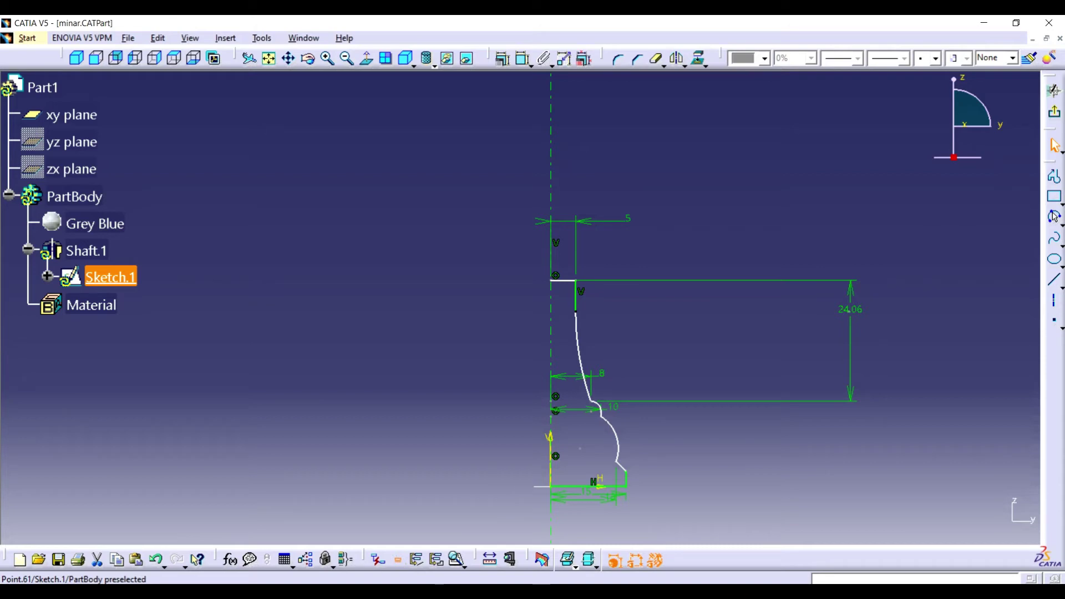
{"action": "key", "text": "Escape"}
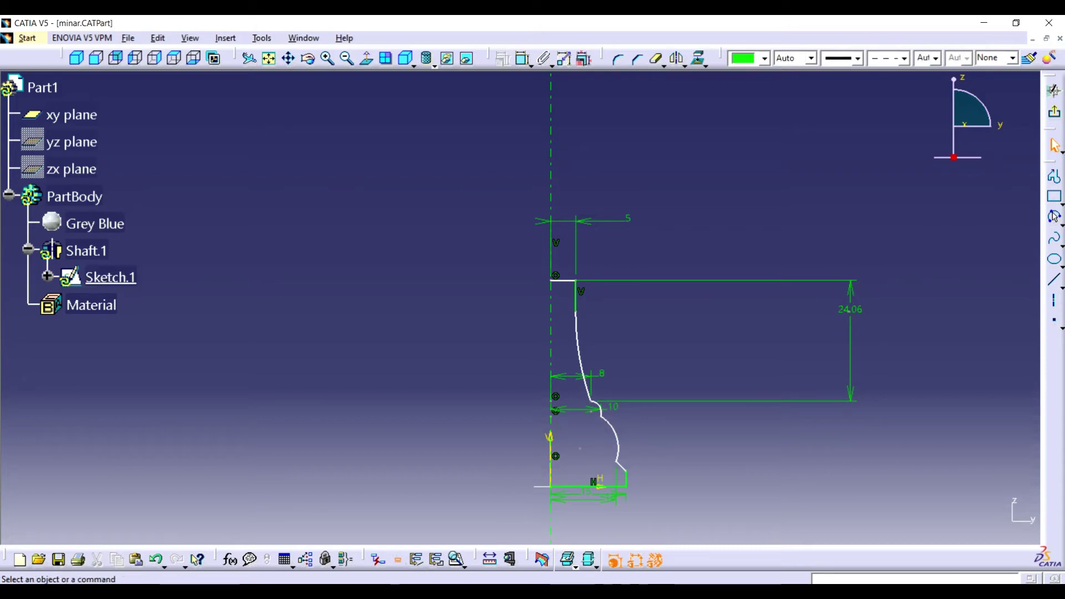
{"action": "left_click", "coordinate": [580, 355]}
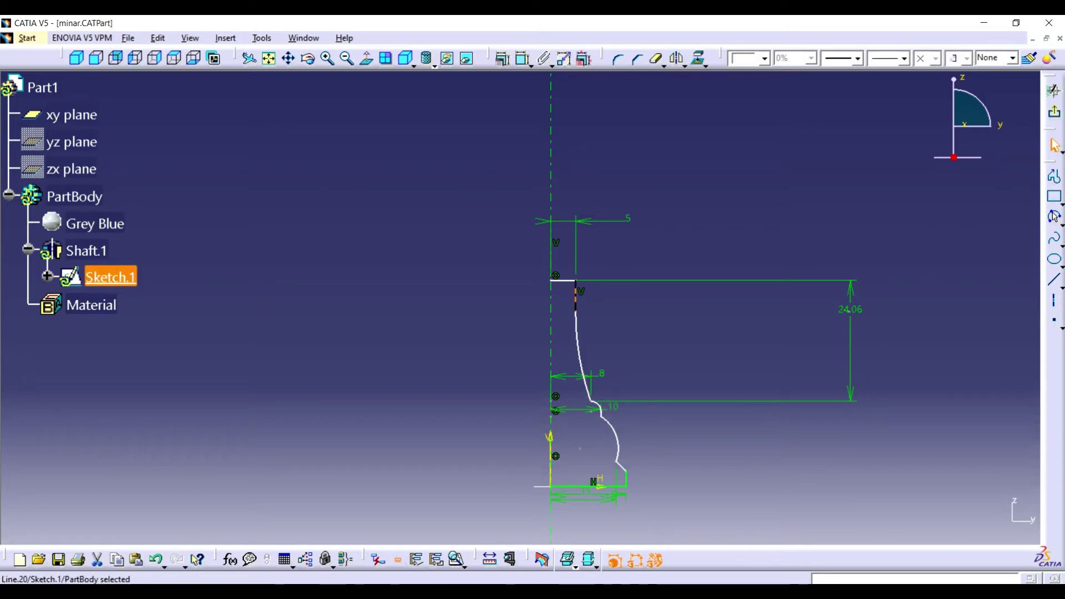
{"action": "left_click", "coordinate": [581, 355], "text": "ctrl"}
{"action": "left_click", "coordinate": [1054, 216]}
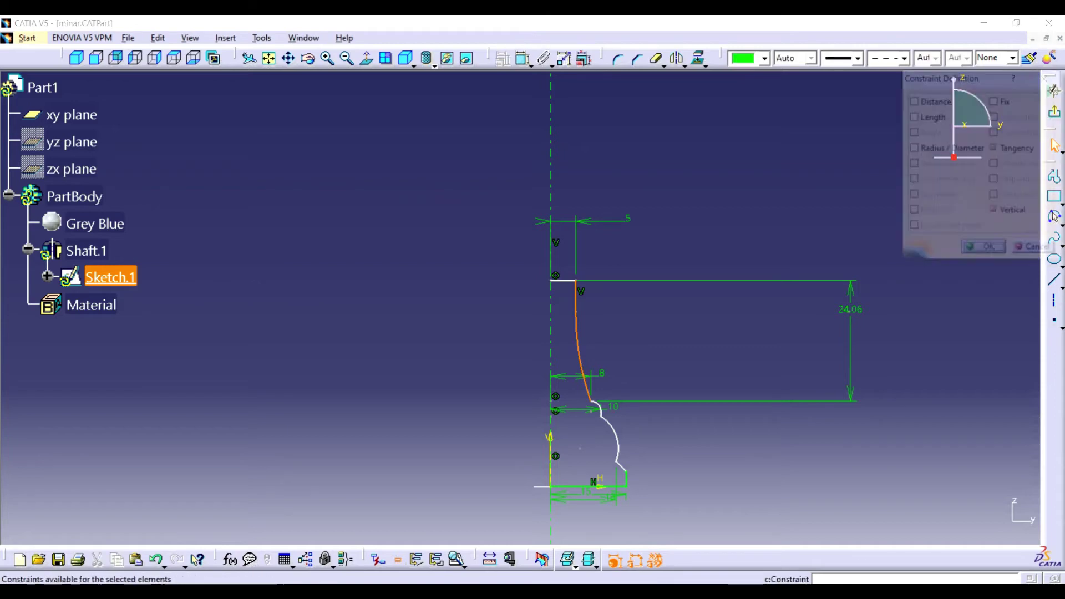
{"action": "left_click", "coordinate": [1047, 76]}
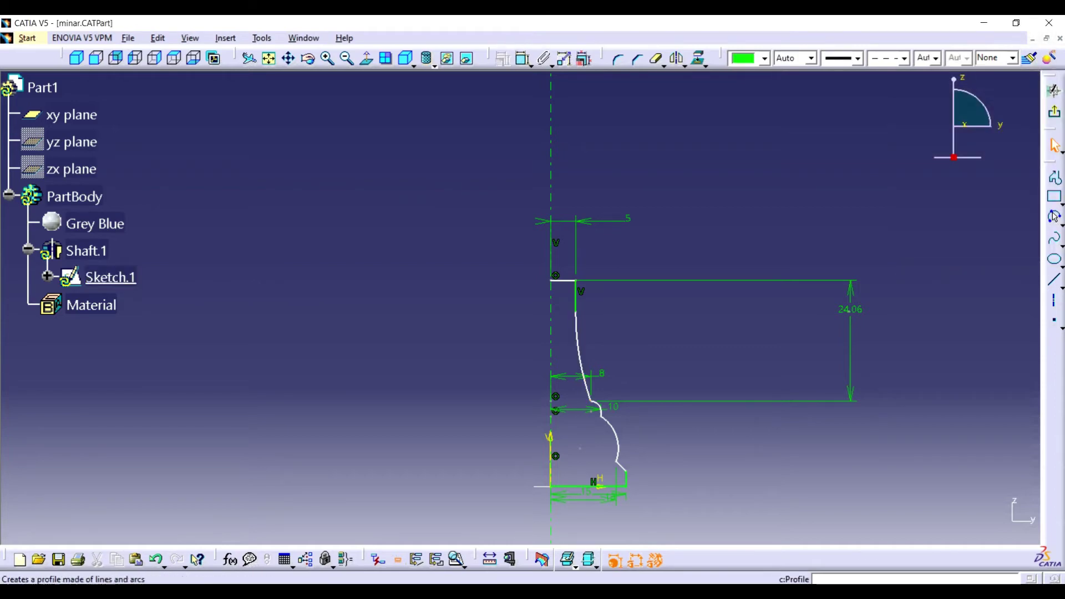
- Draw a new horizontal line from the axis and constrain its length to 6.5
{"action": "left_click", "coordinate": [1054, 176]}
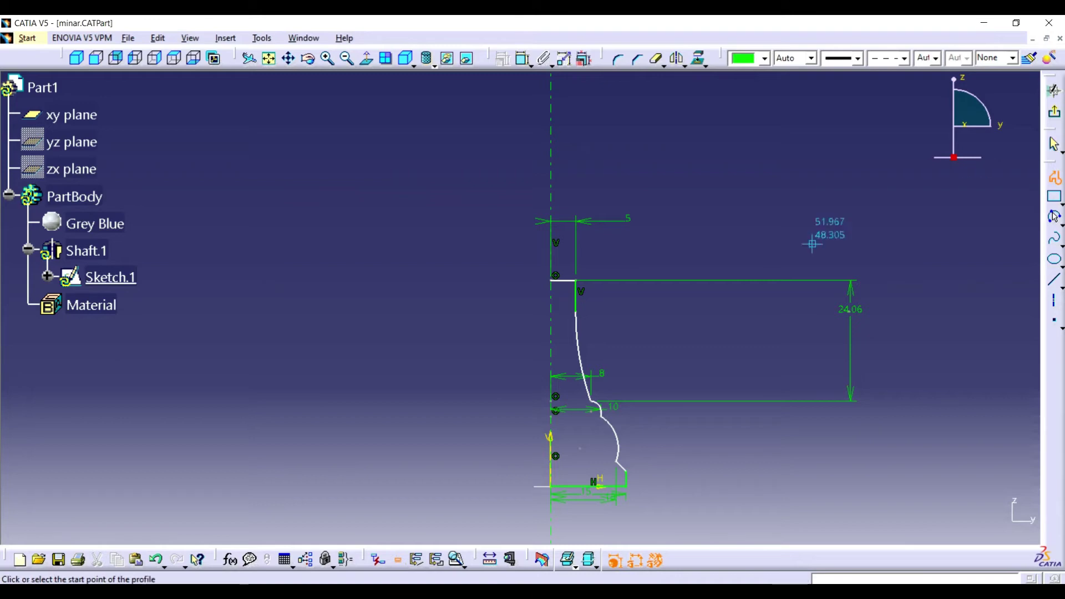
{"action": "left_click", "coordinate": [551, 258]}
{"action": "left_click", "coordinate": [709, 257]}
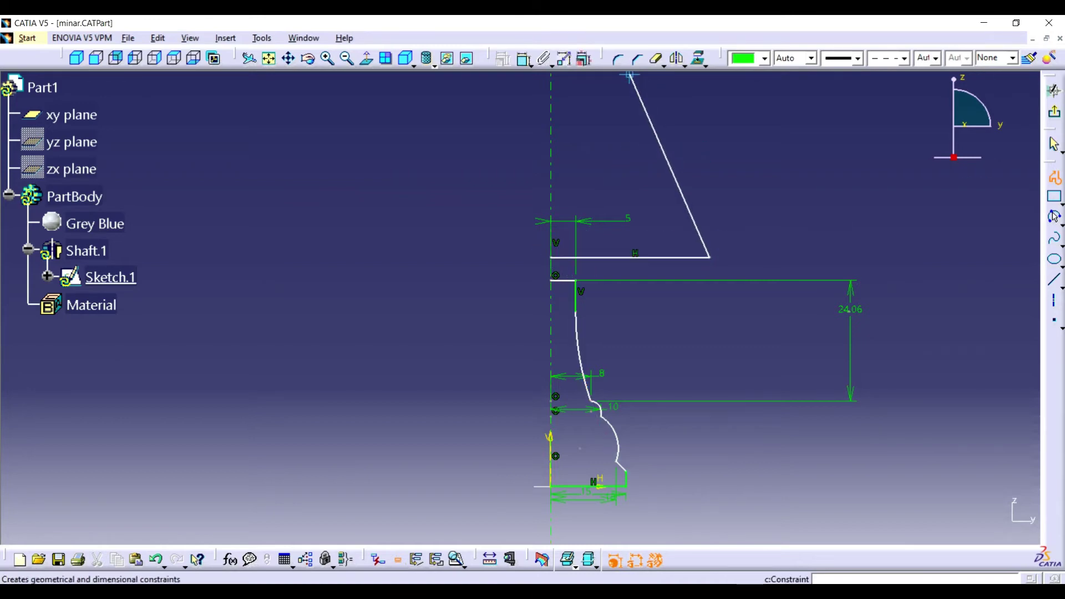
{"action": "left_click", "coordinate": [522, 58]}
{"action": "left_click", "coordinate": [638, 257]}
{"action": "left_click", "coordinate": [721, 139]}
{"action": "double_click", "coordinate": [722, 139]}
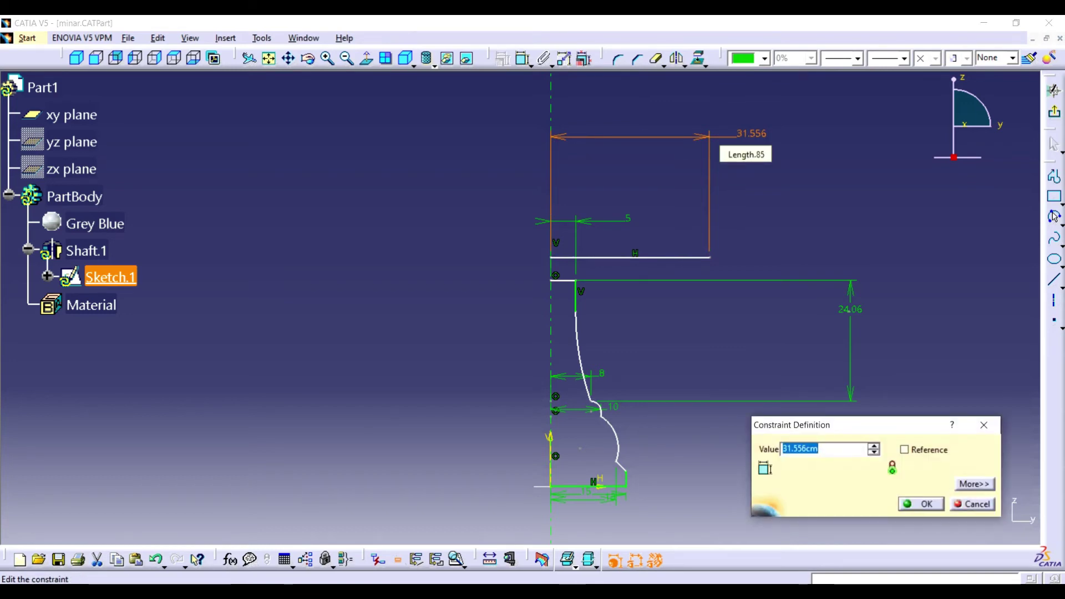
{"action": "type", "text": "6.5"}
{"action": "key", "text": "Return"}
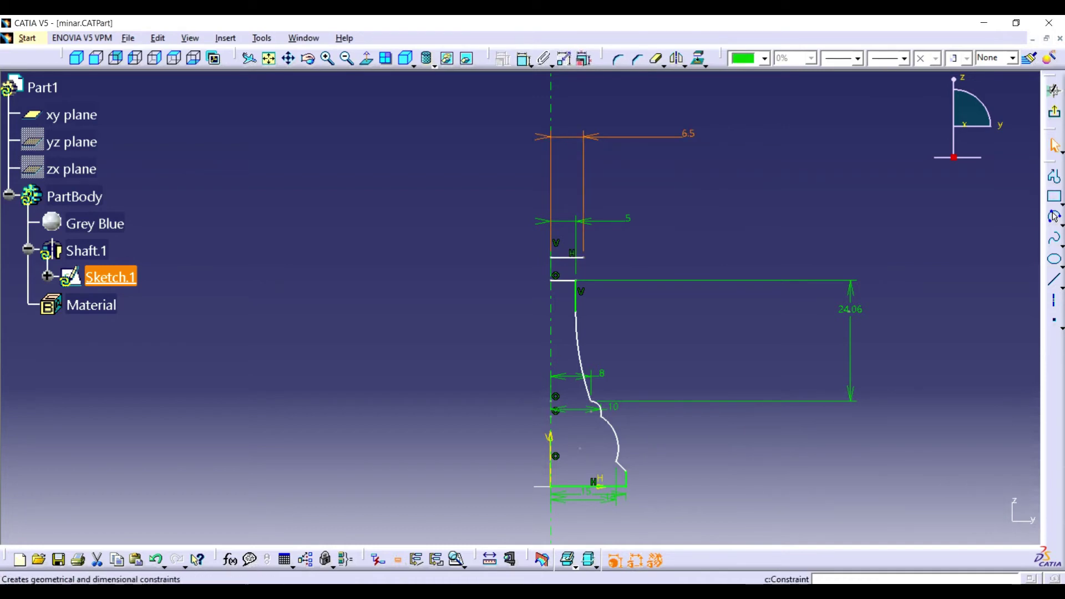
- Dimension the gap between the two top horizontal lines as 3.26
{"action": "left_click", "coordinate": [1055, 216]}
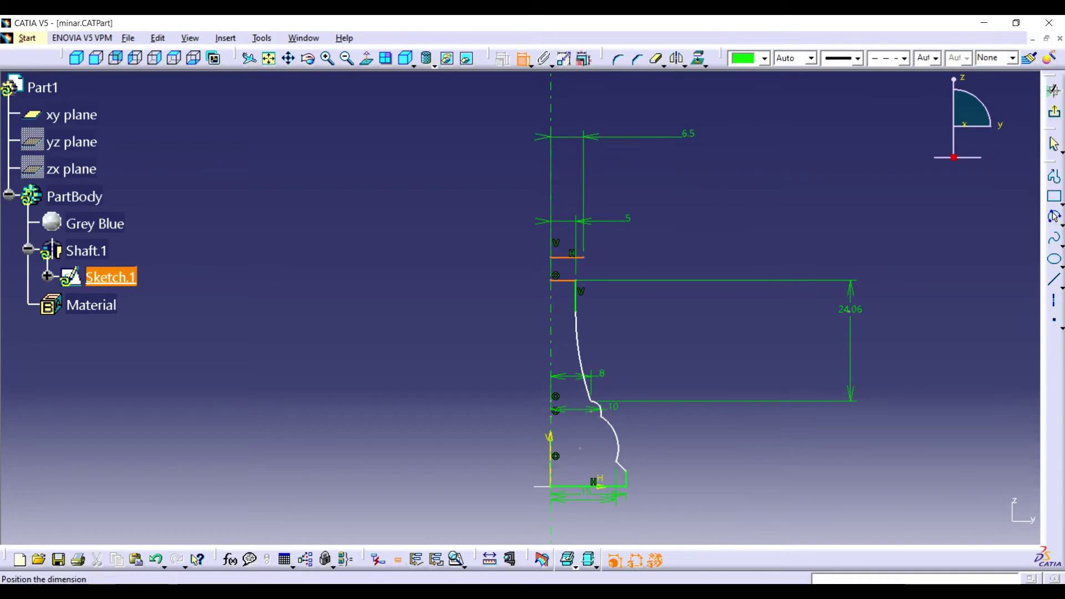
{"action": "left_click", "coordinate": [757, 250]}
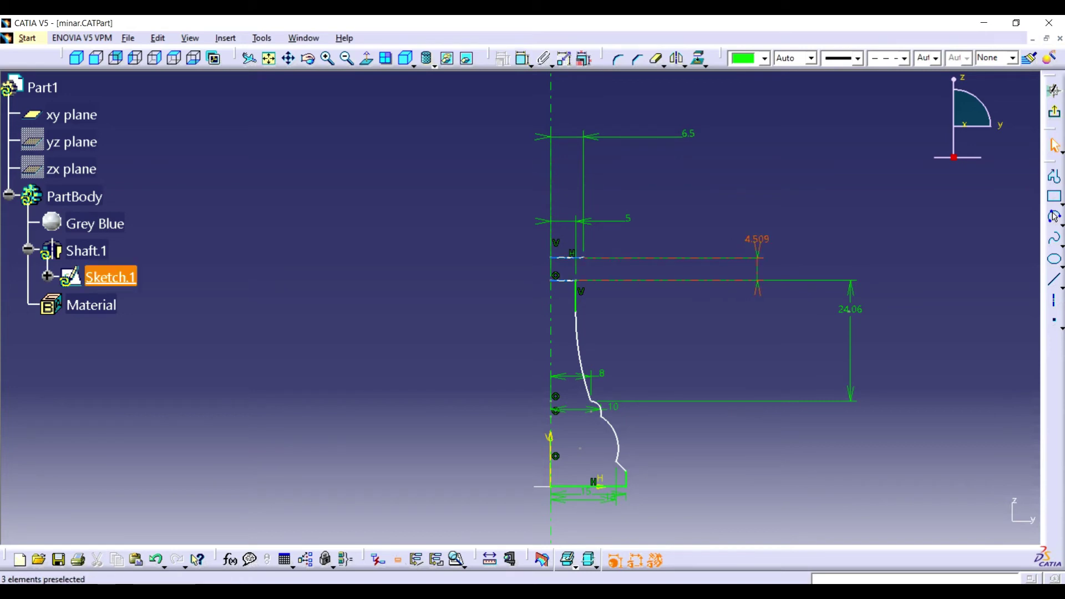
{"action": "double_click", "coordinate": [757, 256]}
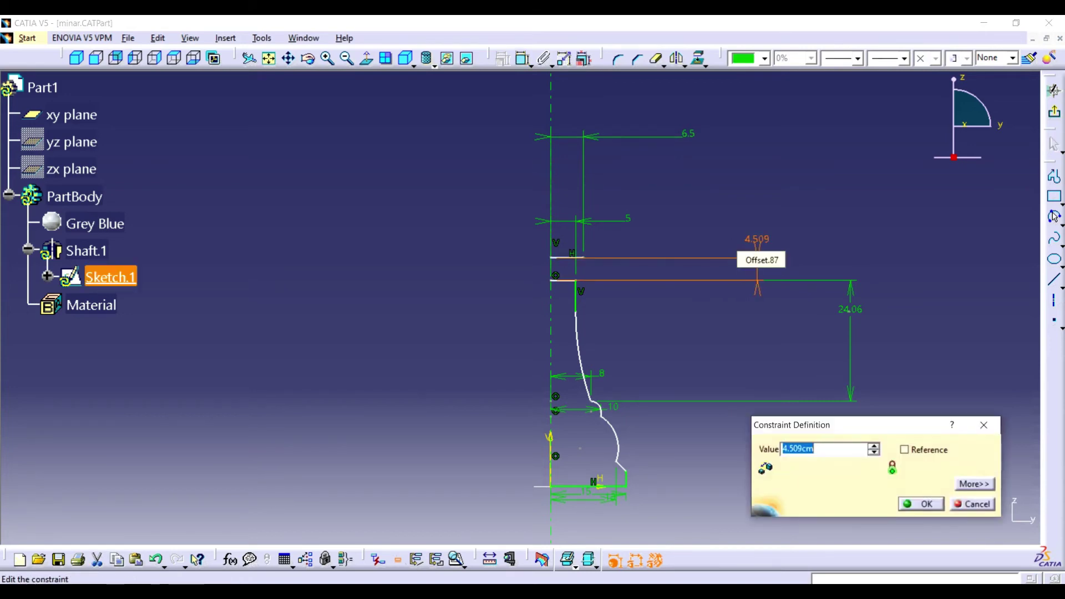
{"action": "type", "text": "26"}
{"action": "key", "text": "Return"}
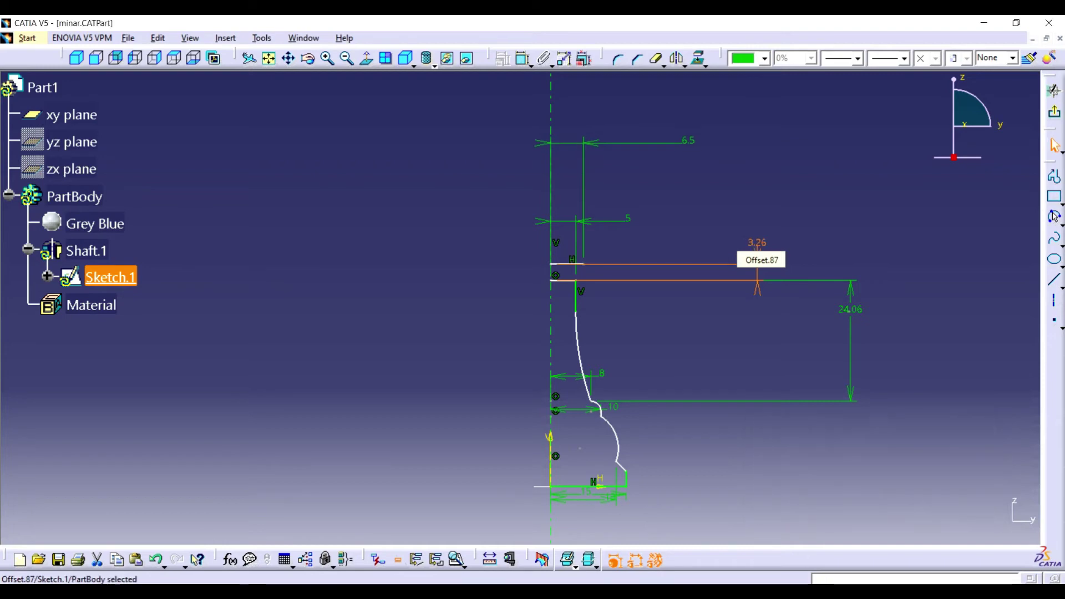
{"action": "left_click", "coordinate": [327, 59]}
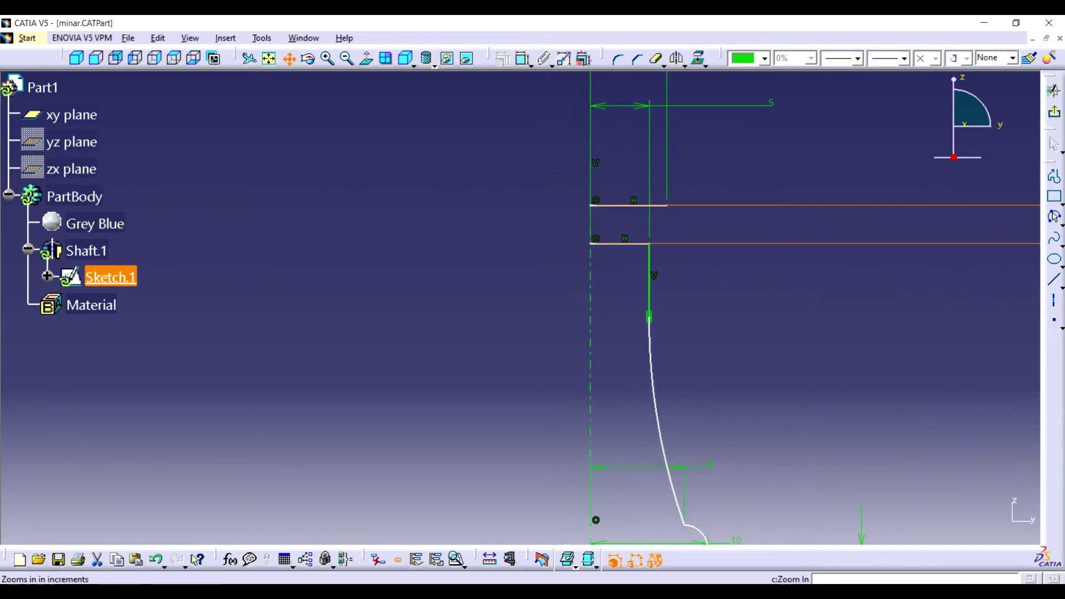
- Draw an arc joining the outer ends of the two horizontal lines
{"action": "middle_click_drag", "start_coordinate": [721, 277], "coordinate": [605, 327]}
{"action": "left_click", "coordinate": [328, 59]}
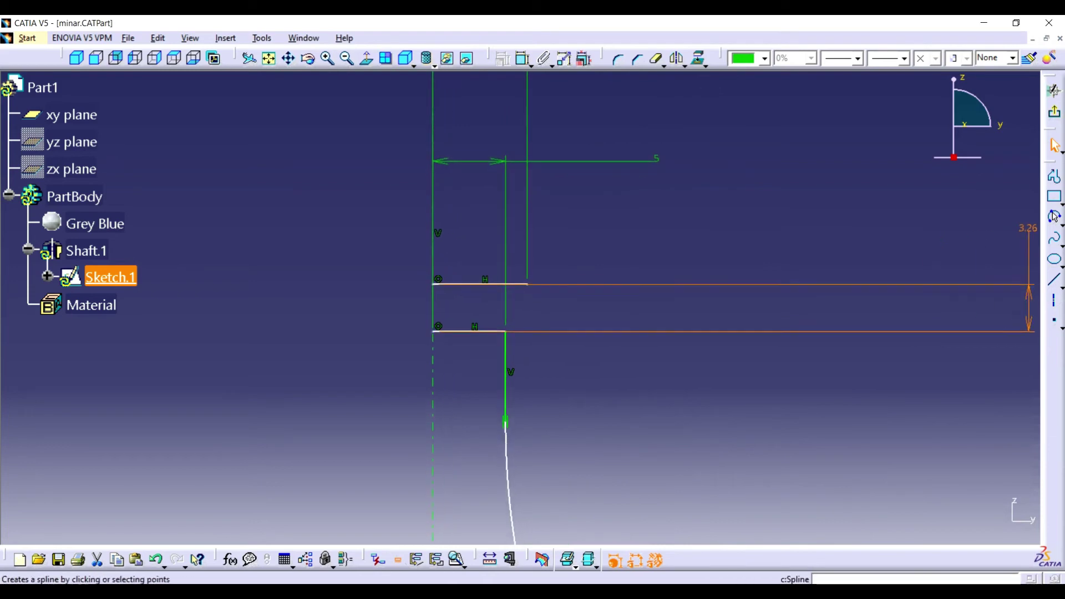
{"action": "left_click", "coordinate": [1055, 218]}
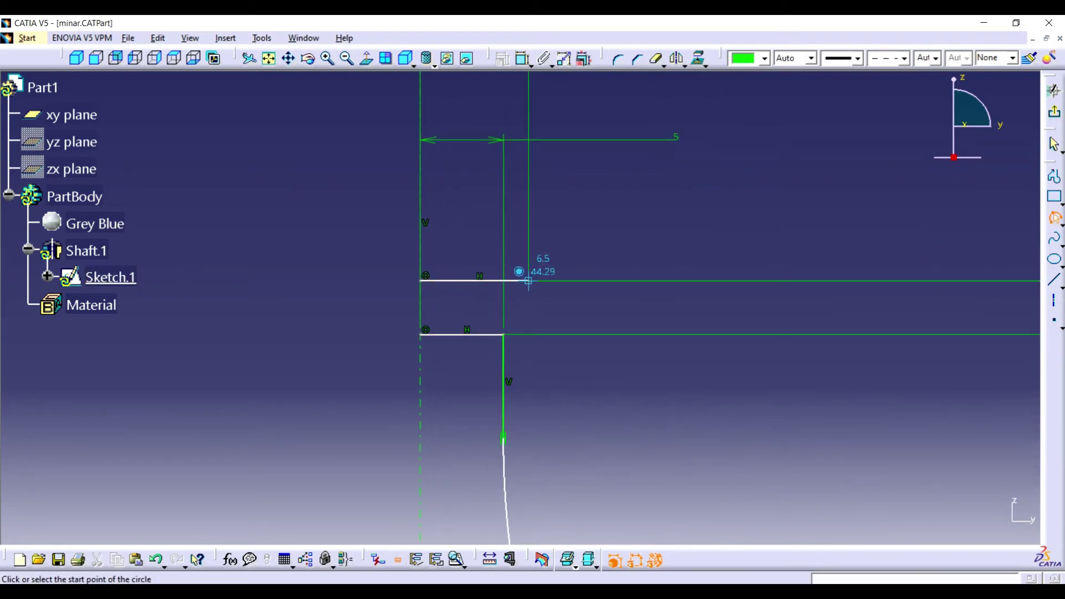
{"action": "left_click", "coordinate": [503, 335]}
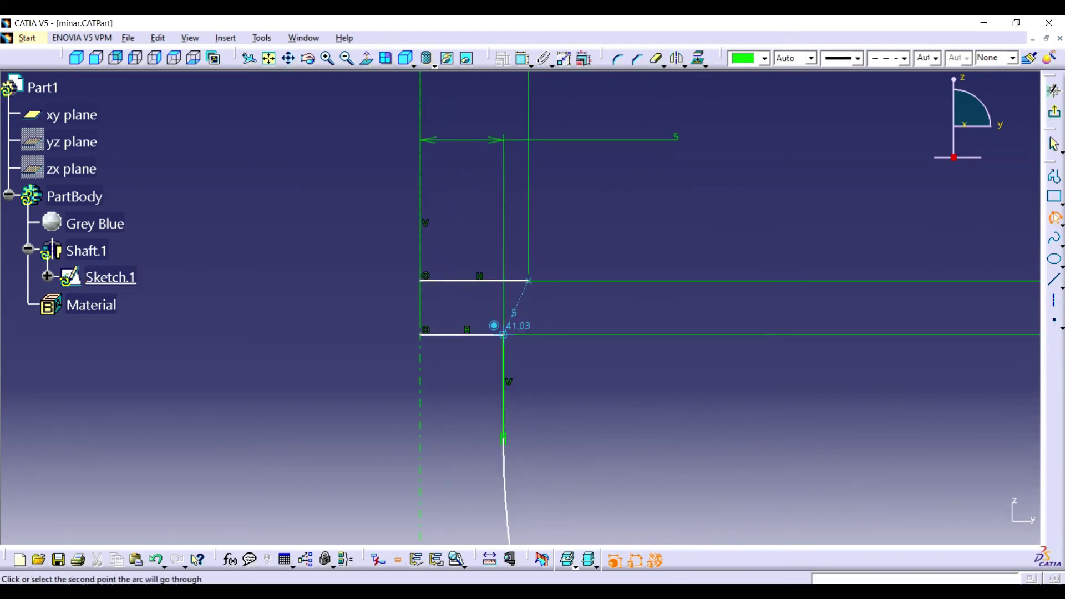
{"action": "left_click", "coordinate": [521, 316]}
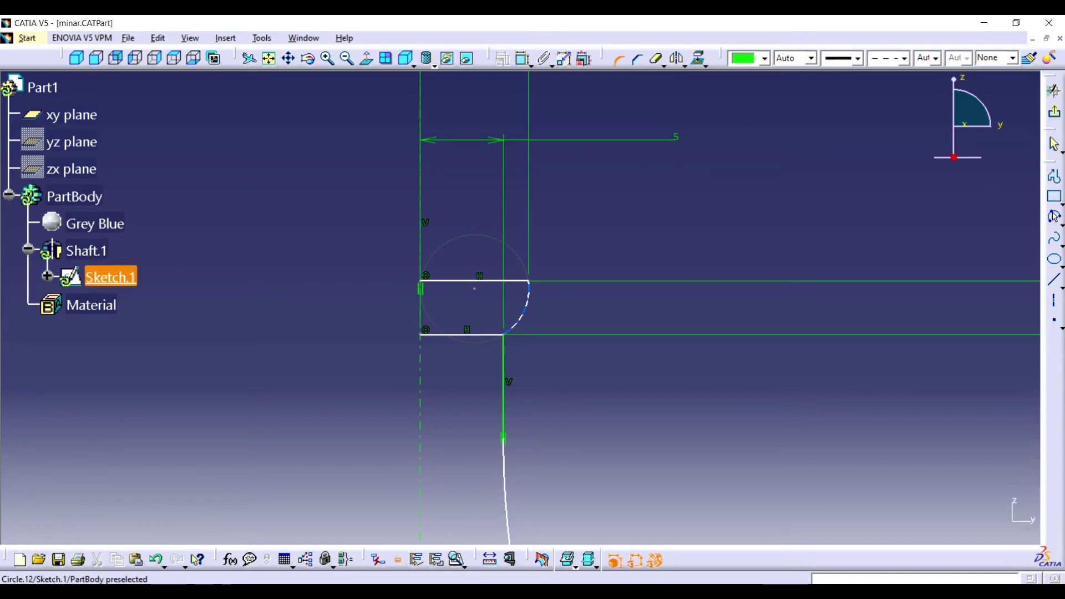
- Round the corner between the top line and the arc with radius 1.3
{"action": "left_click", "coordinate": [474, 283]}
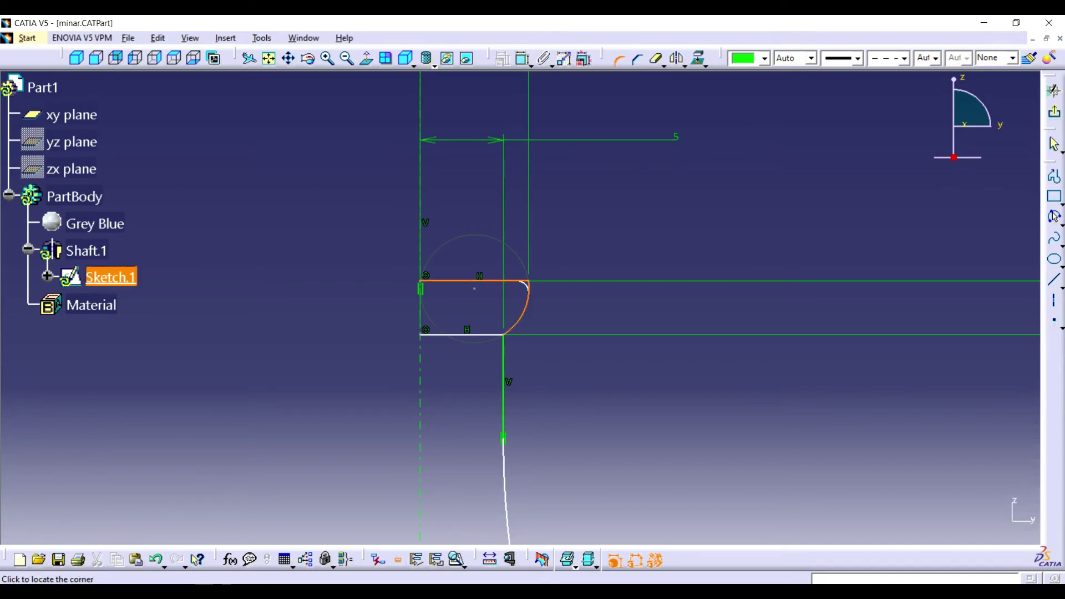
{"action": "left_click", "coordinate": [519, 294]}
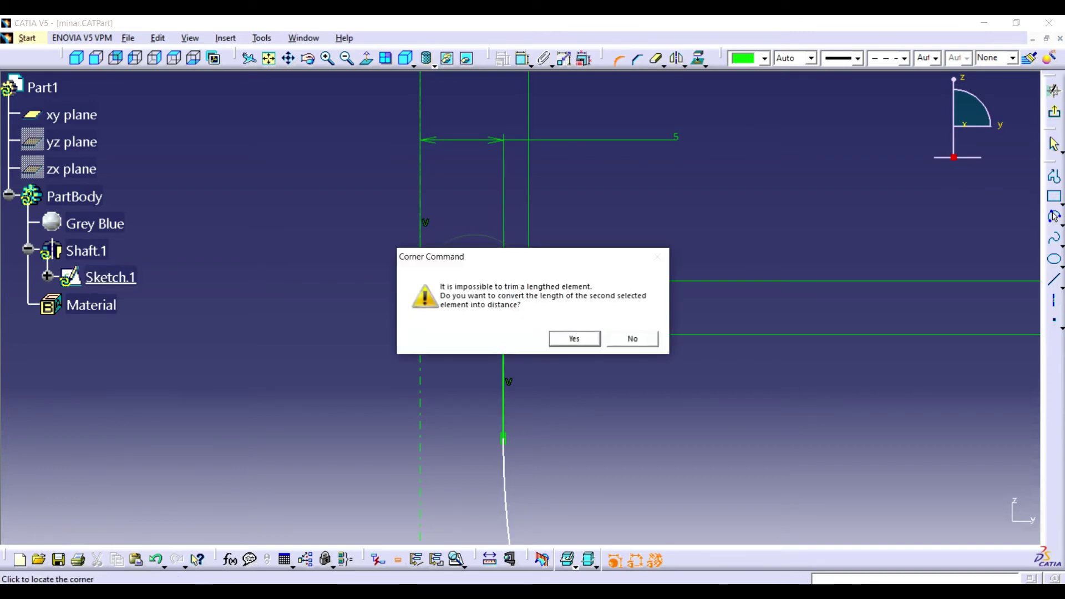
{"action": "left_click", "coordinate": [571, 339]}
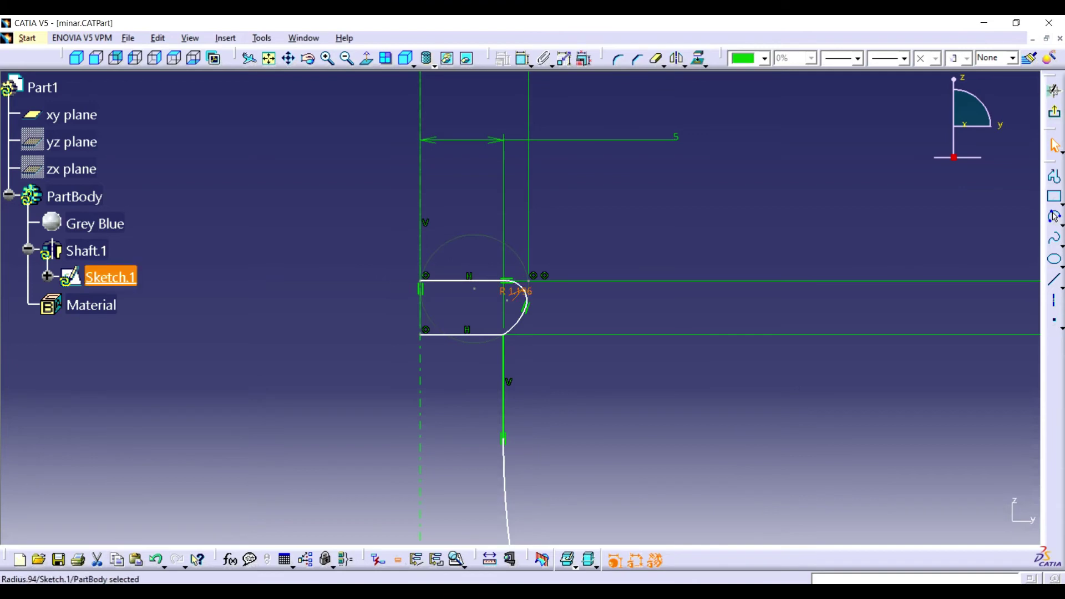
{"action": "double_click", "coordinate": [516, 291]}
{"action": "type", "text": "1.3"}
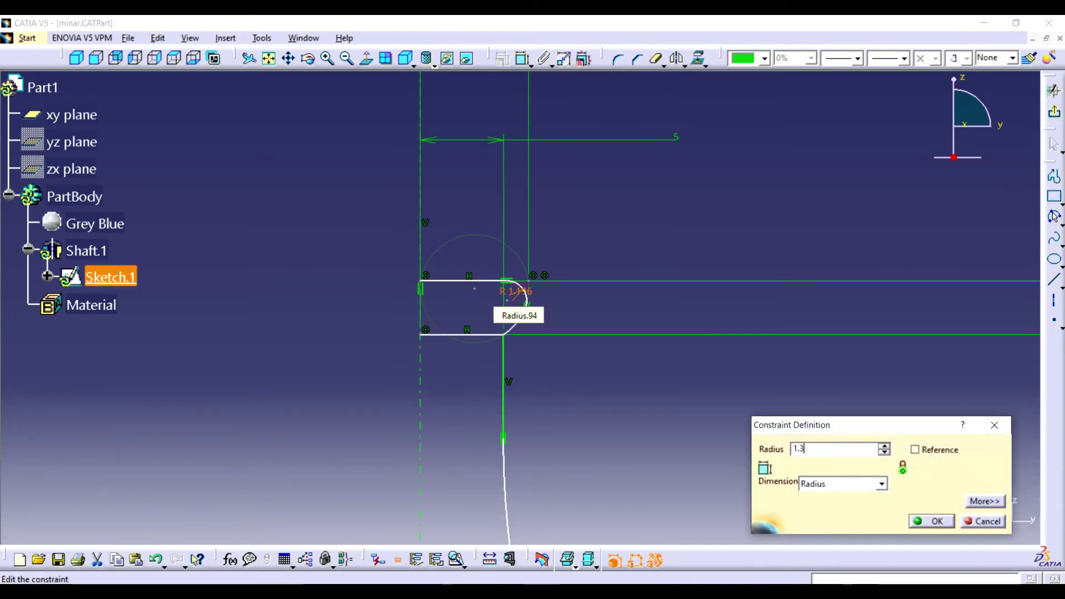
{"action": "key", "text": "Return"}
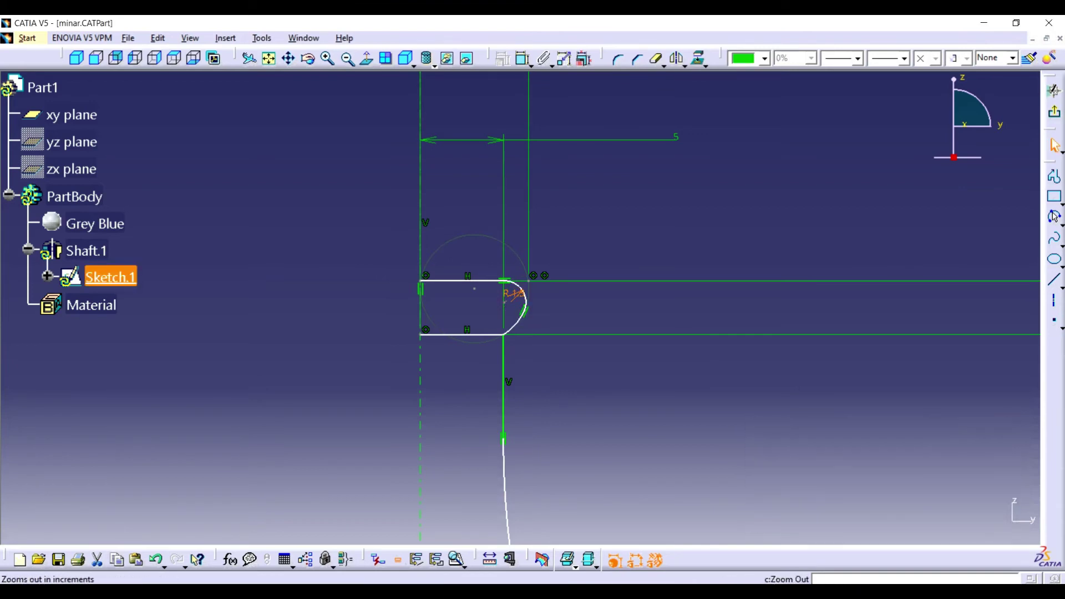
- Zoom out and pan to show the whole profile with all its dimensions
{"action": "left_click", "coordinate": [348, 59]}
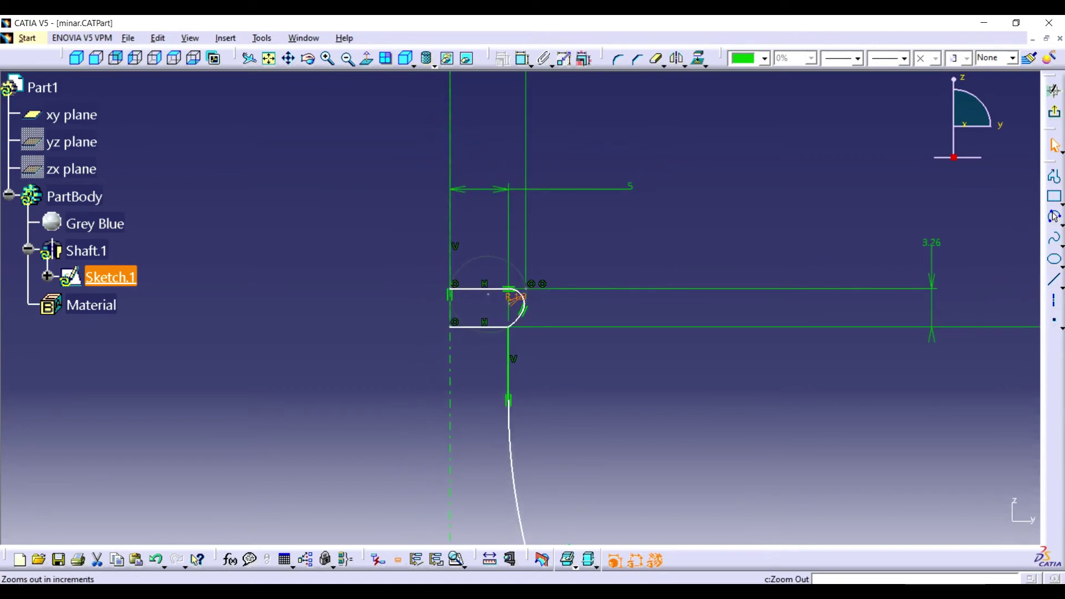
{"action": "left_click", "coordinate": [348, 59]}
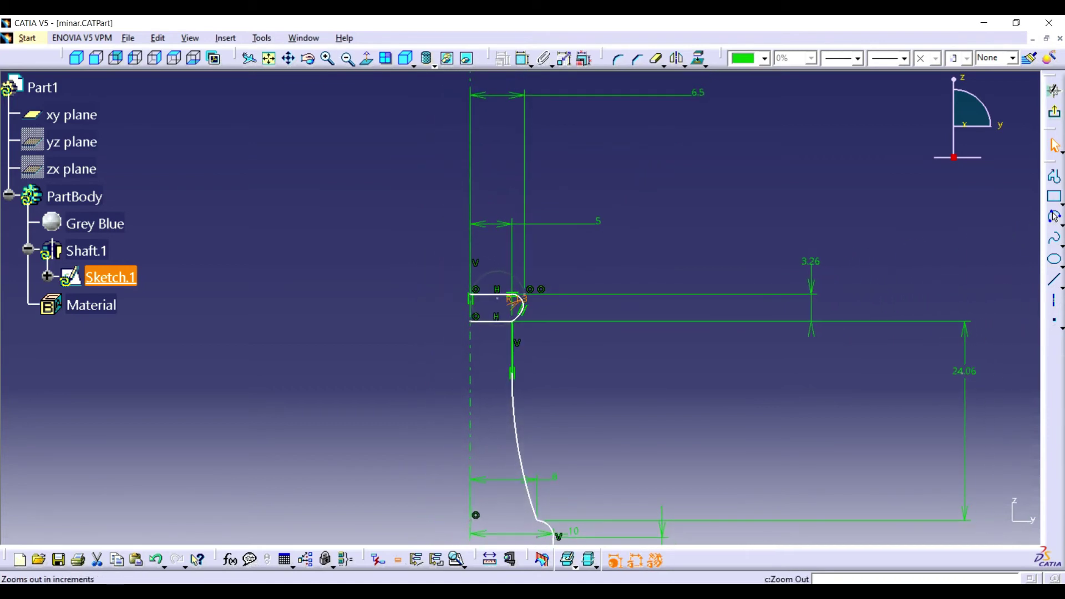
{"action": "middle_click_drag", "start_coordinate": [555, 388], "coordinate": [557, 311]}
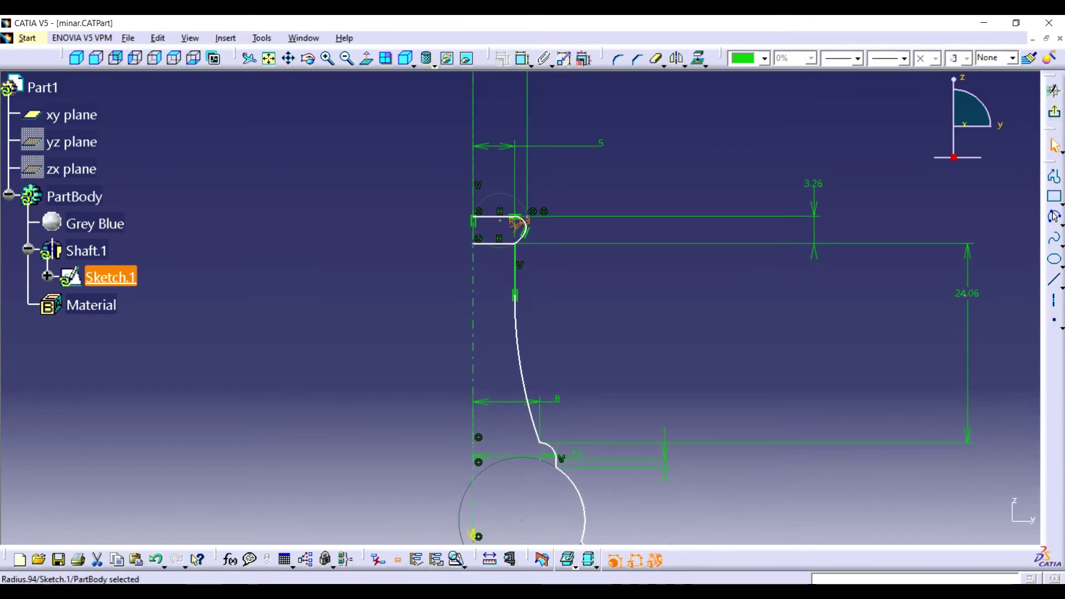
{"action": "left_click", "coordinate": [1054, 216]}
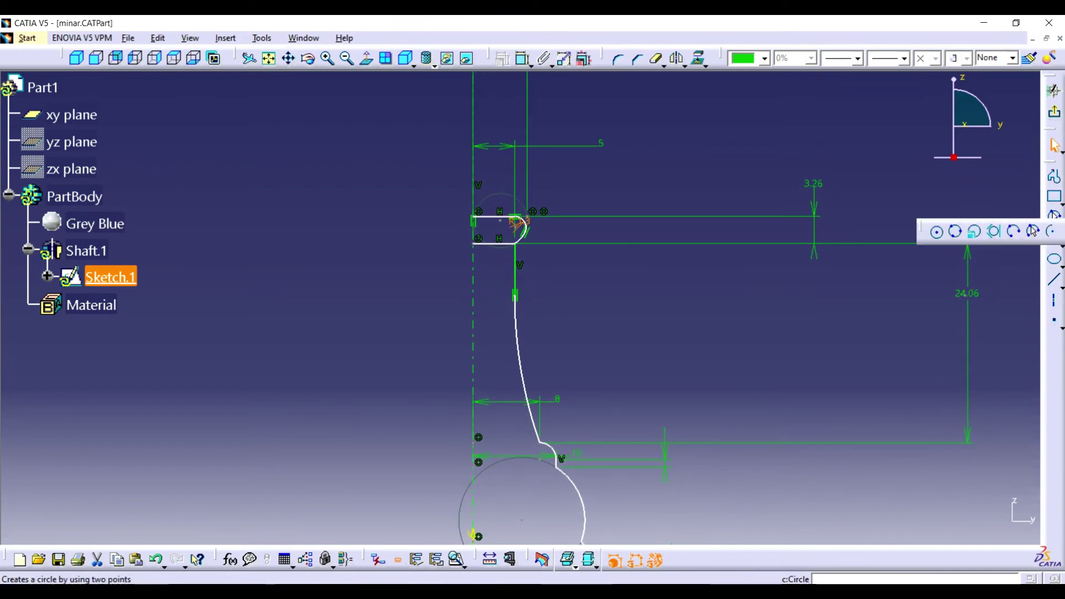
- Draw a circle on the axis above the collar and constrain its diameter to 18
{"action": "left_click", "coordinate": [935, 231]}
{"action": "left_click", "coordinate": [473, 149]}
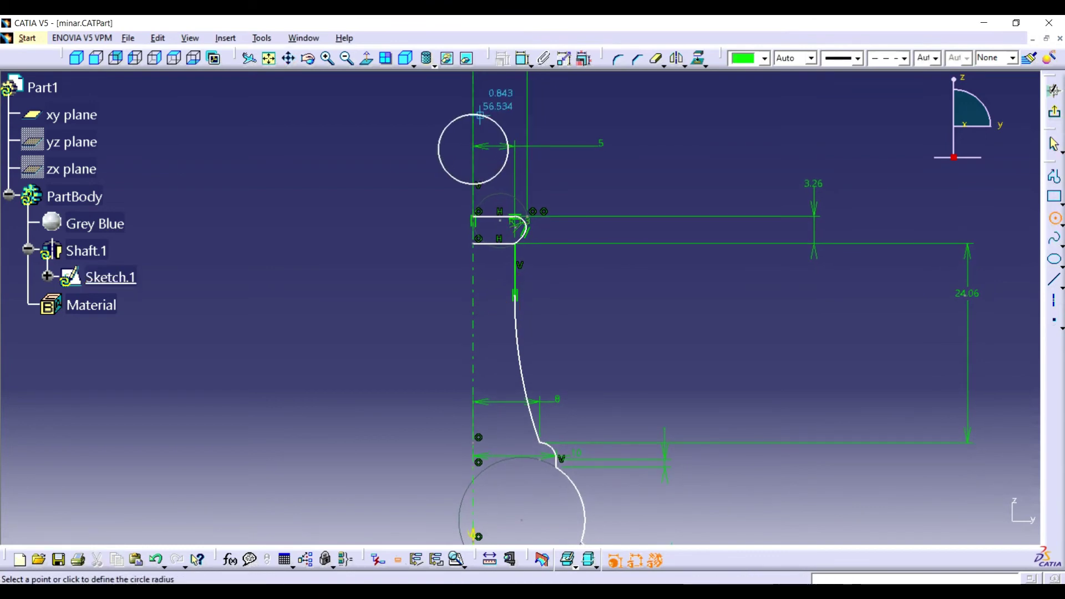
{"action": "left_click", "coordinate": [491, 117]}
{"action": "left_click", "coordinate": [490, 560]}
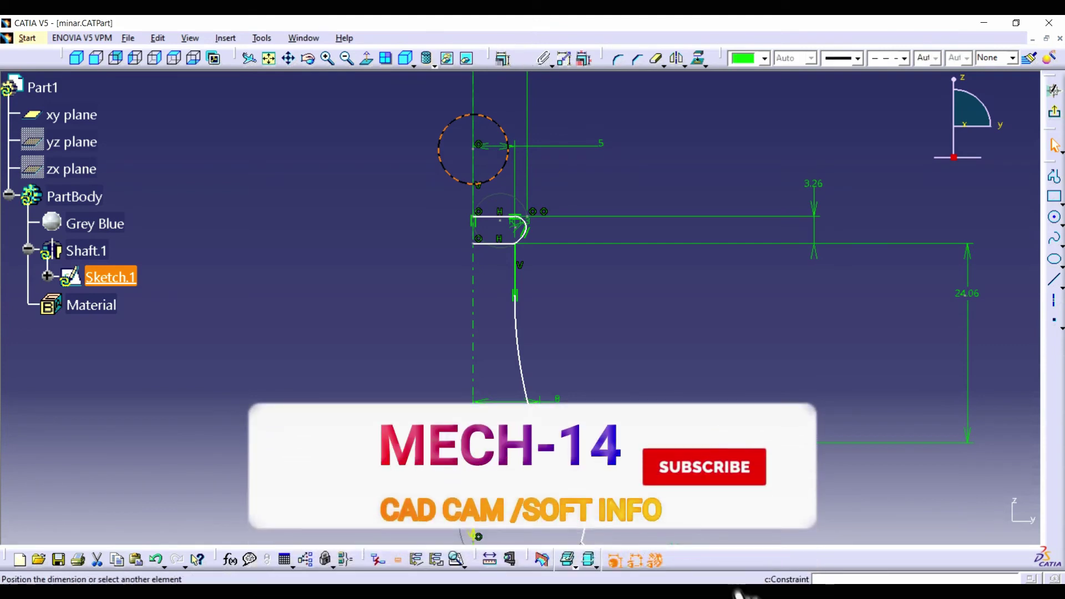
{"action": "left_click", "coordinate": [409, 118]}
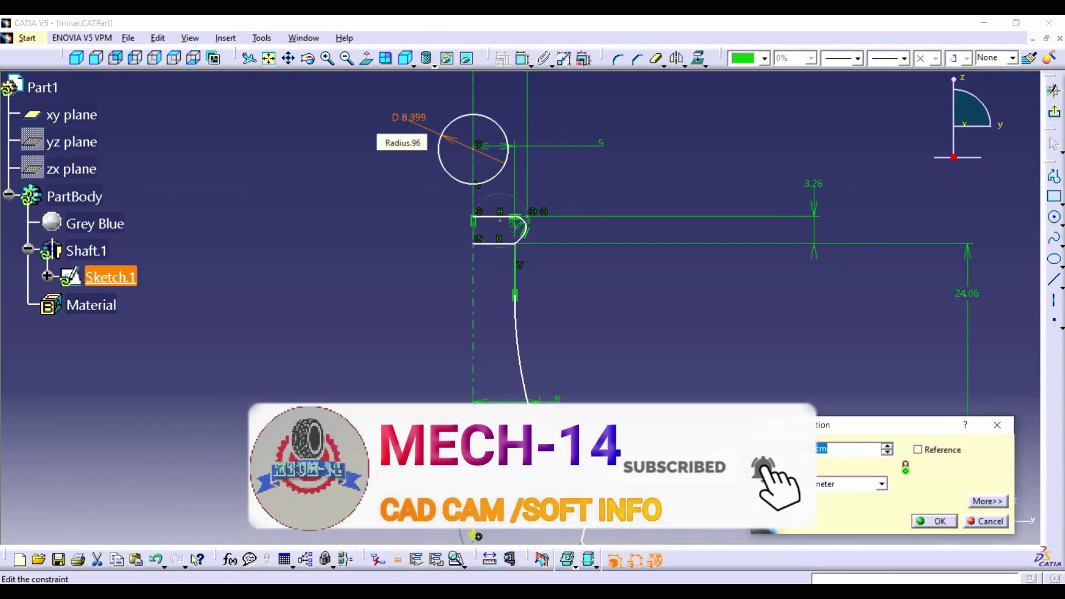
{"action": "key", "text": "Return"}
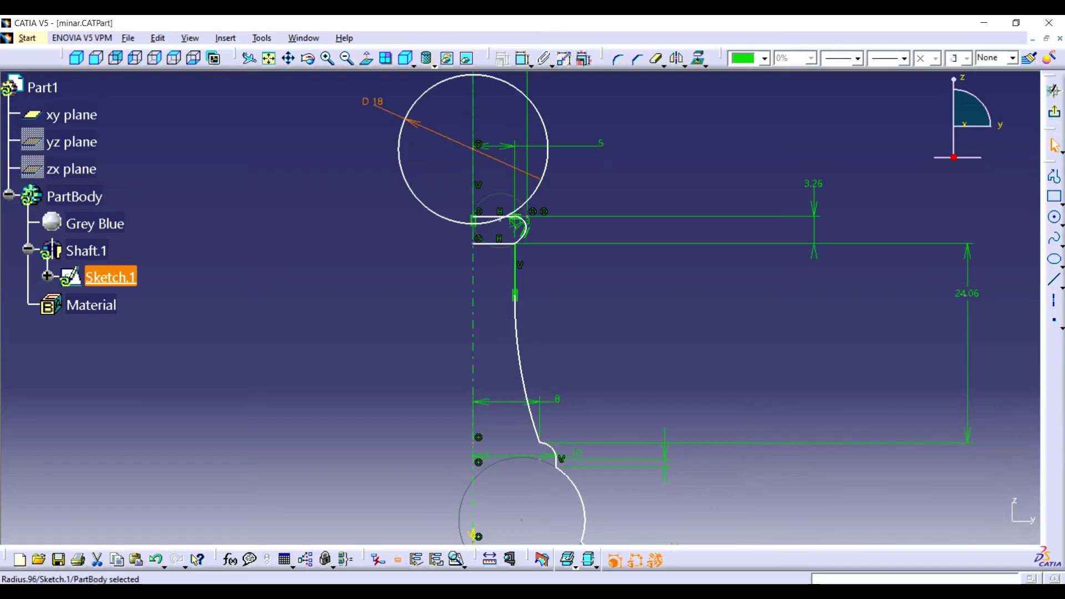
{"action": "left_click", "coordinate": [399, 149]}
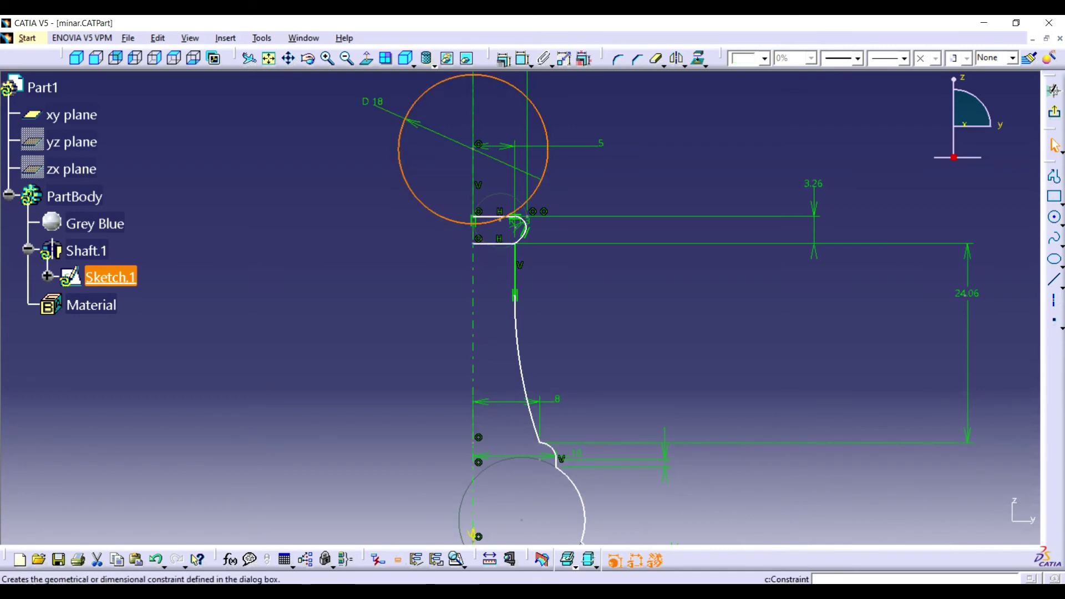
{"action": "left_click", "coordinate": [522, 58]}
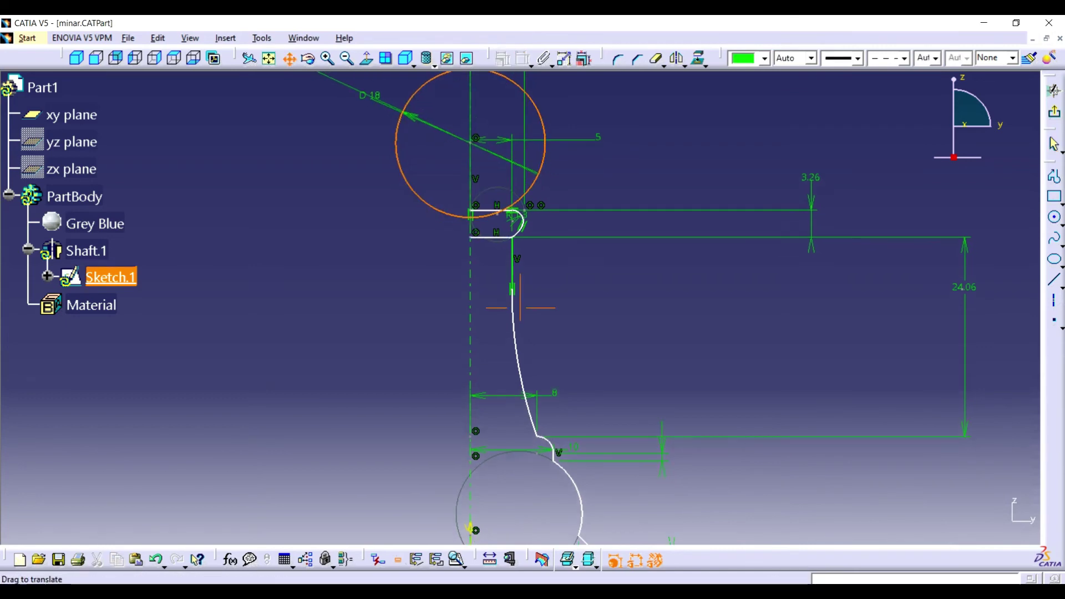
{"action": "middle_click_drag", "start_coordinate": [522, 416], "coordinate": [433, 165]}
{"action": "key", "text": "Escape"}
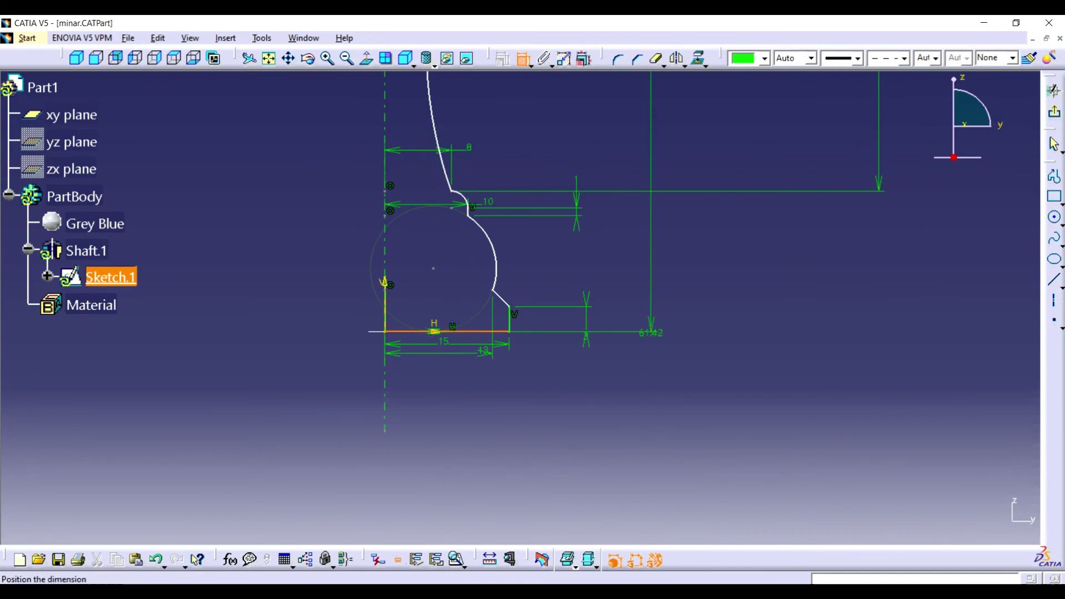
- Change the 61.42 offset dimension to 60
{"action": "double_click", "coordinate": [739, 332]}
{"action": "type", "text": "75"}
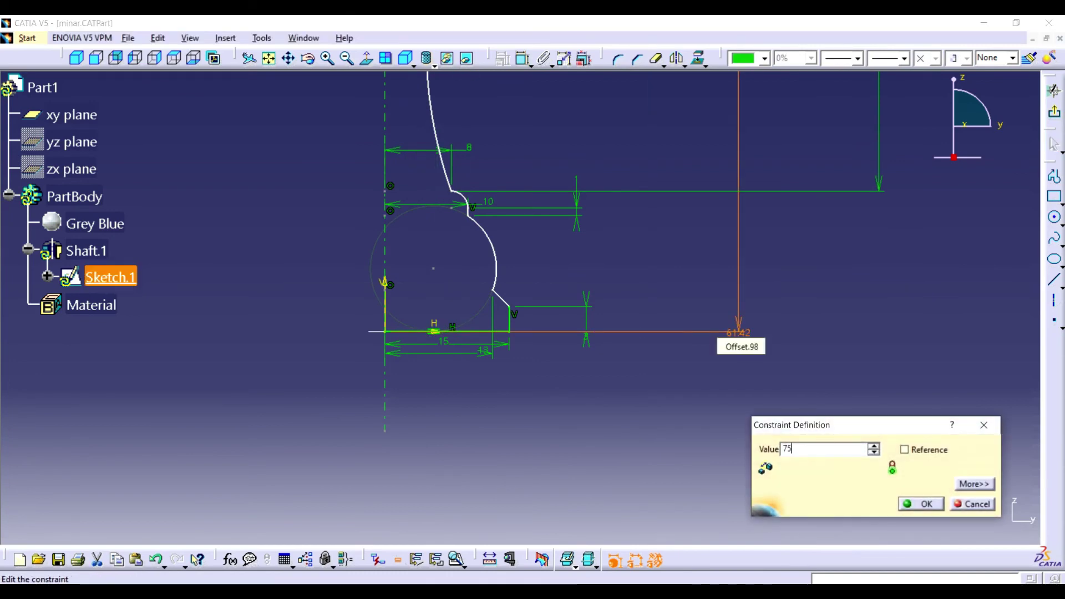
{"action": "key", "text": "Return"}
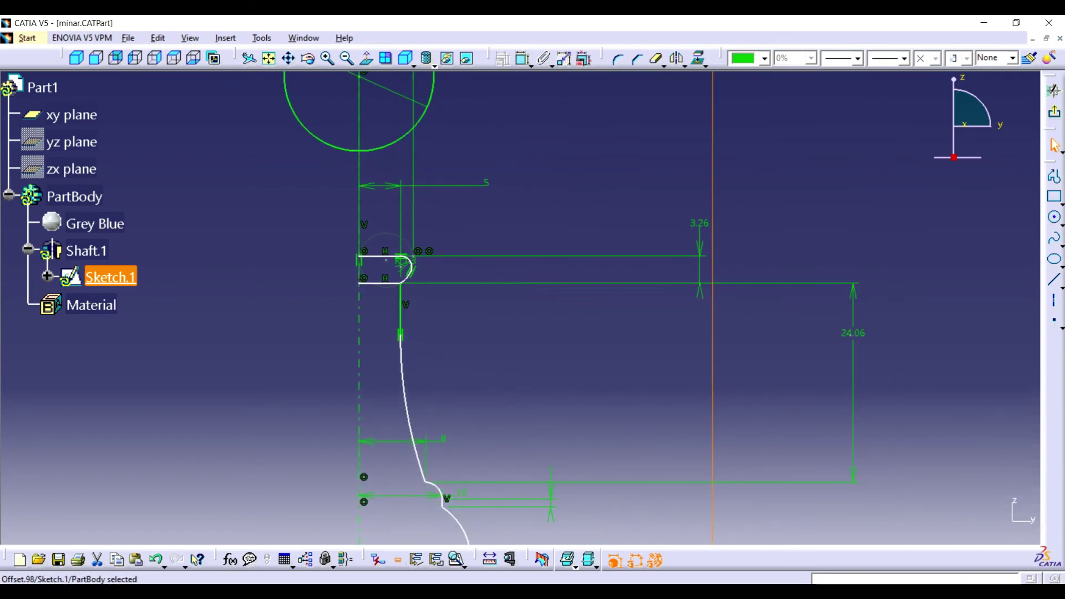
{"action": "double_click", "coordinate": [713, 332]}
{"action": "type", "text": "60"}
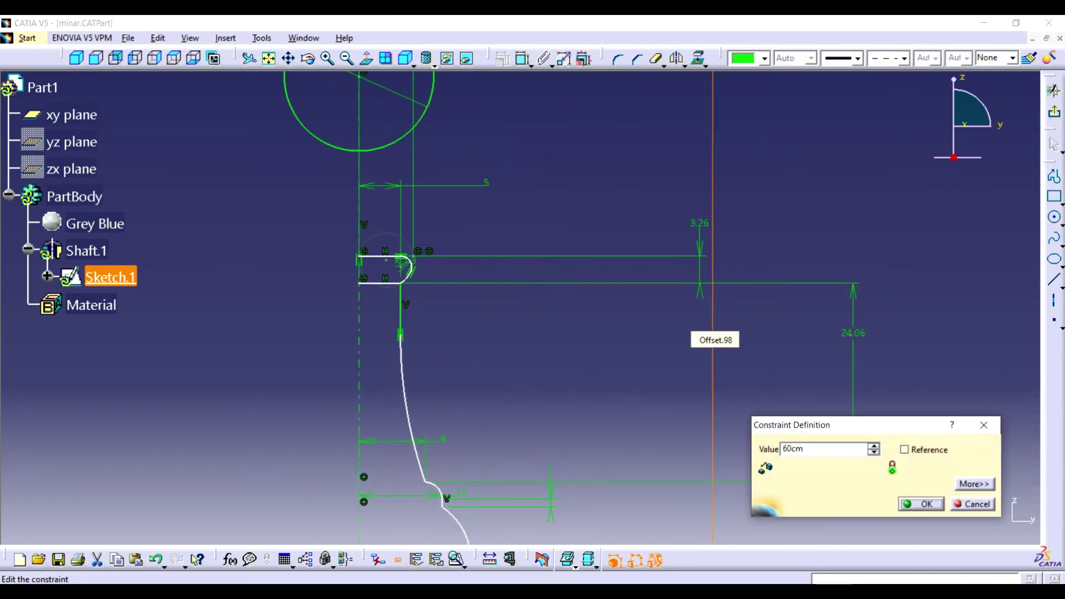
{"action": "key", "text": "Return"}
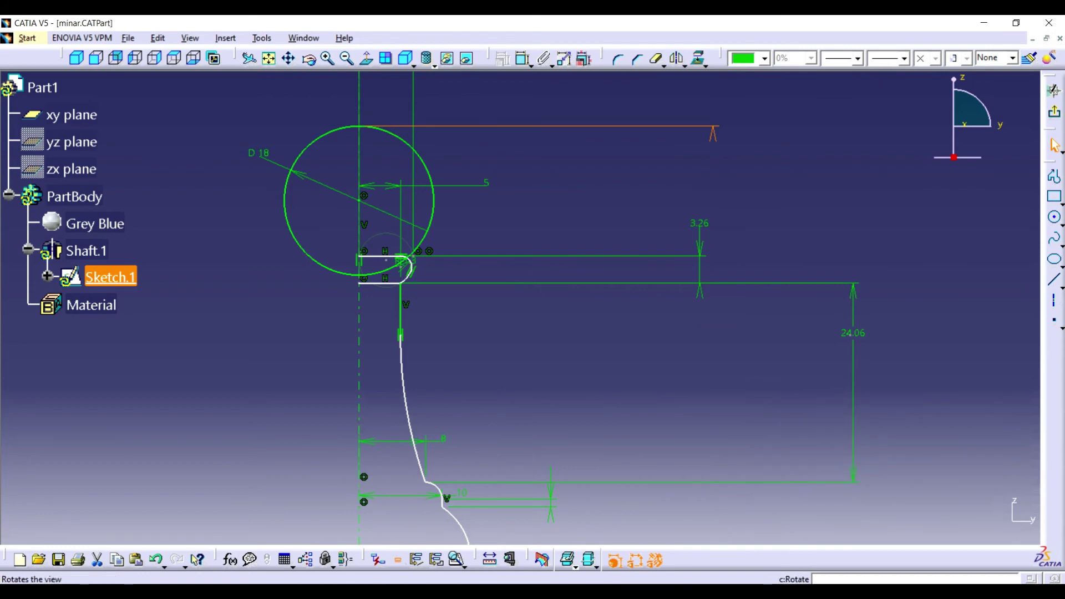
- Trim the circle's left half plus the collar's top line, small arc and bottom line
{"action": "left_click", "coordinate": [328, 58]}
{"action": "left_click", "coordinate": [328, 58]}
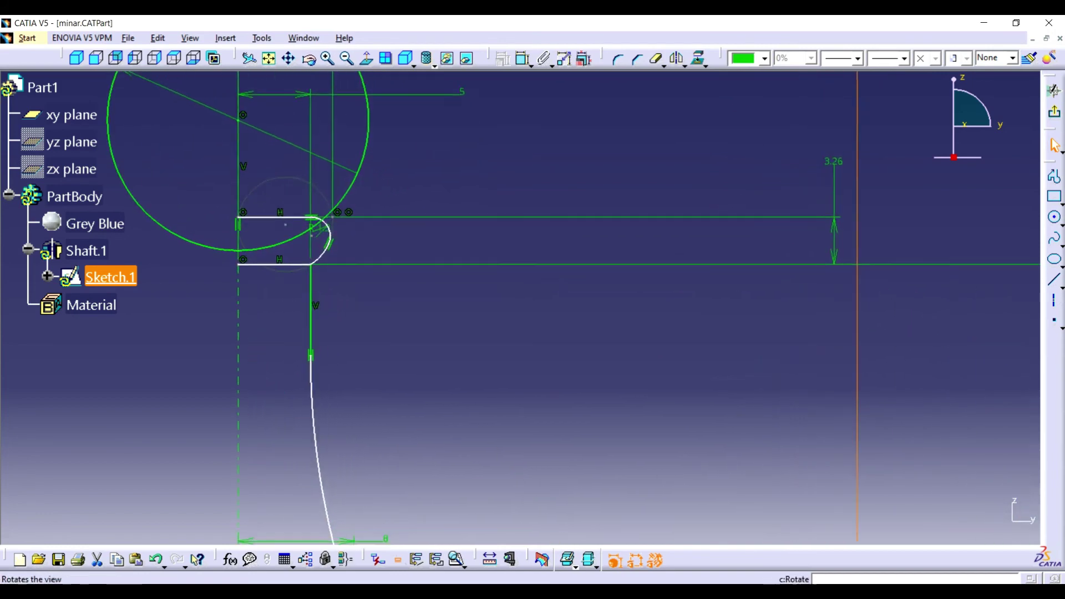
{"action": "left_click", "coordinate": [289, 58]}
{"action": "left_click_drag", "start_coordinate": [342, 177], "coordinate": [588, 327]}
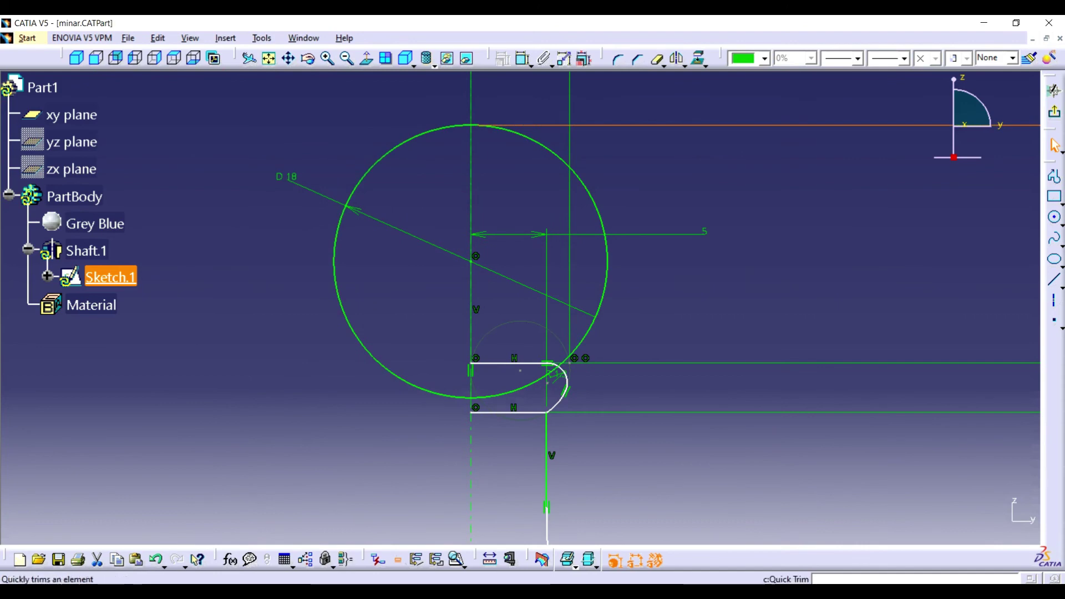
{"action": "key", "text": "Escape"}
{"action": "left_click_drag", "start_coordinate": [347, 208], "coordinate": [456, 450]}
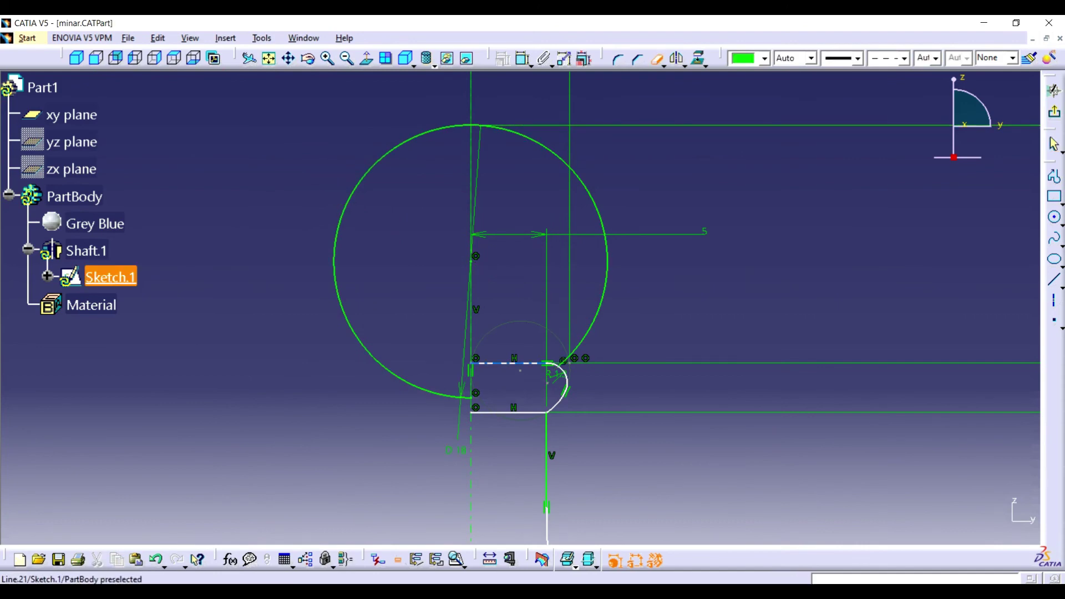
{"action": "left_click", "coordinate": [334, 261]}
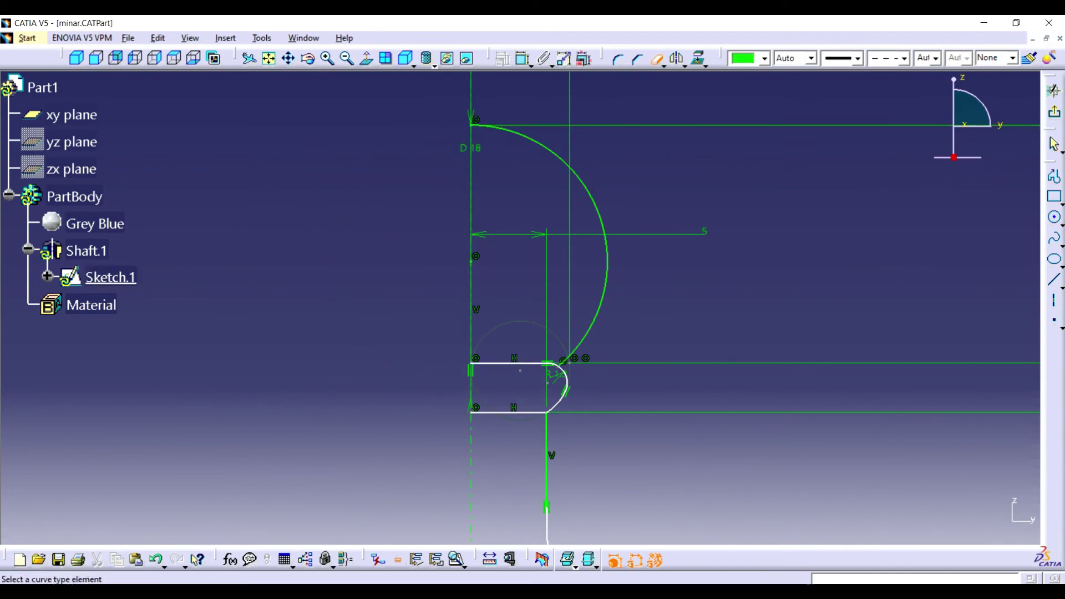
{"action": "left_click", "coordinate": [507, 363]}
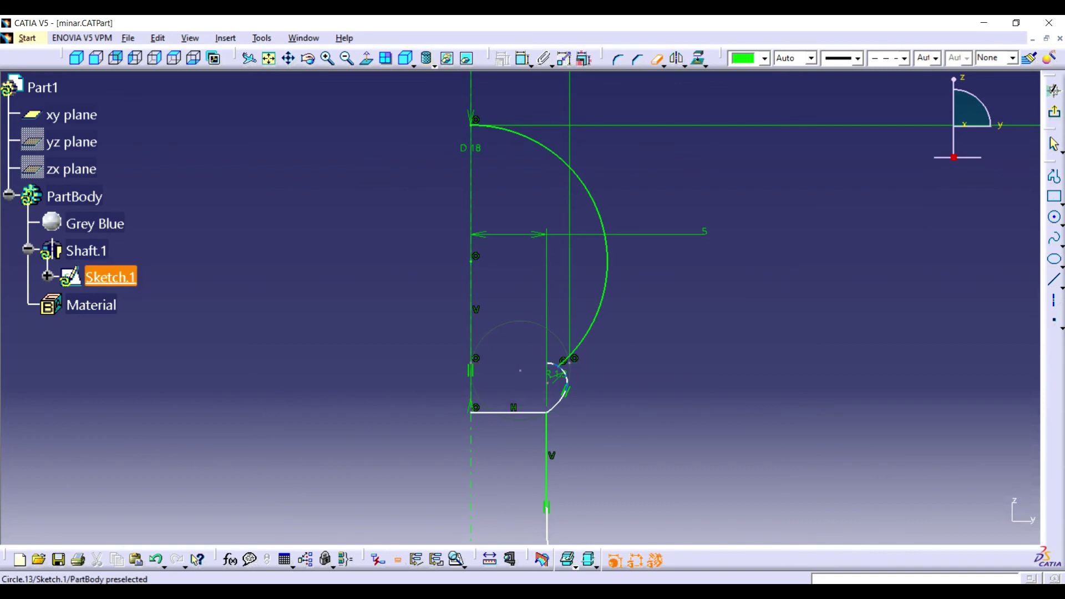
{"action": "left_click", "coordinate": [552, 366]}
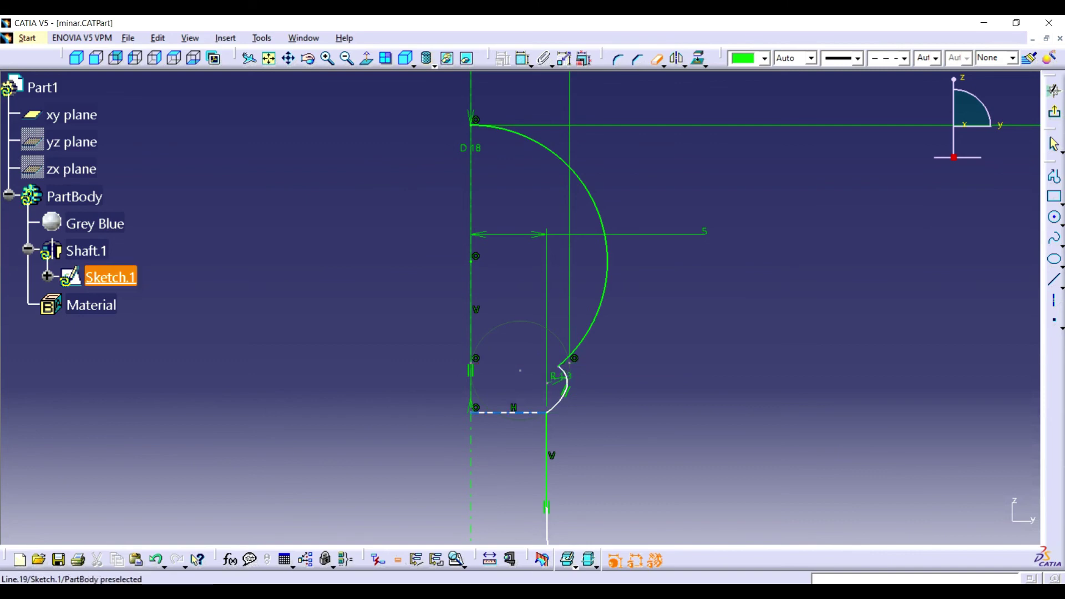
{"action": "left_click", "coordinate": [516, 412]}
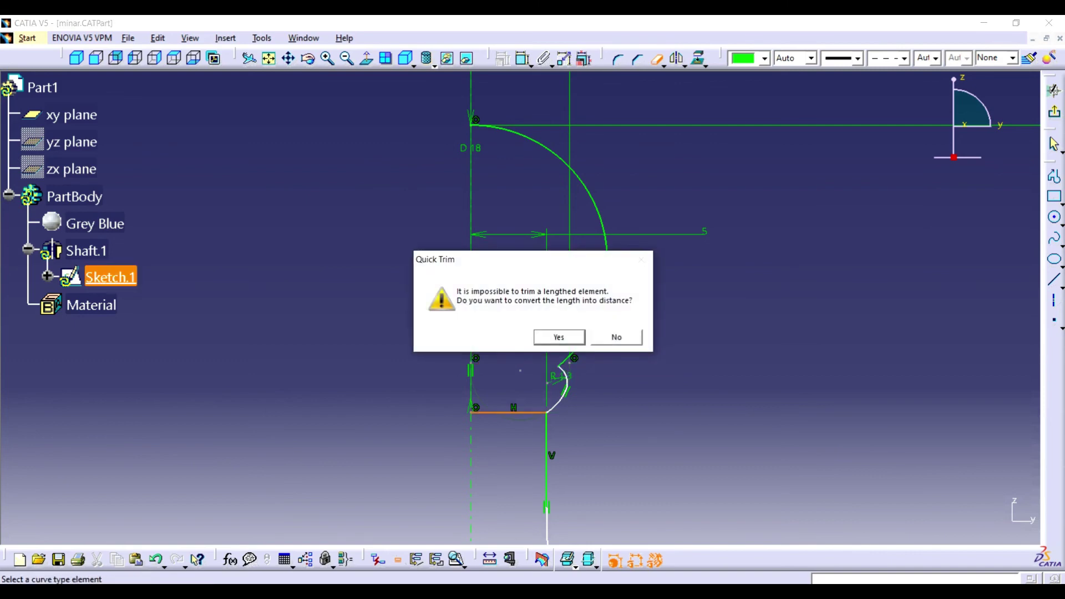
{"action": "key", "text": "Return"}
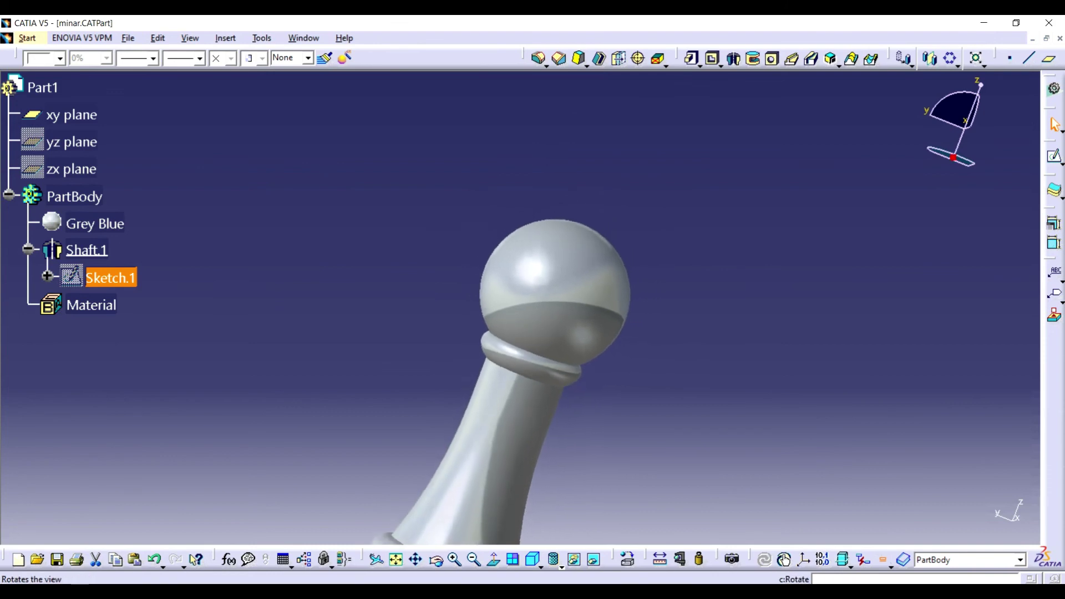
- Rotate the revolved minar to inspect its ball head, then save the part
{"action": "mouse_move", "coordinate": [388, 210]}
{"action": "left_mouse_down"}
{"action": "mouse_move", "coordinate": [452, 291]}
{"action": "mouse_move", "coordinate": [630, 226]}
{"action": "mouse_move", "coordinate": [761, 357]}
{"action": "mouse_move", "coordinate": [607, 345]}
{"action": "mouse_move", "coordinate": [724, 322]}
{"action": "mouse_move", "coordinate": [716, 319]}
{"action": "left_mouse_up"}
{"action": "key", "text": "ctrl+s"}
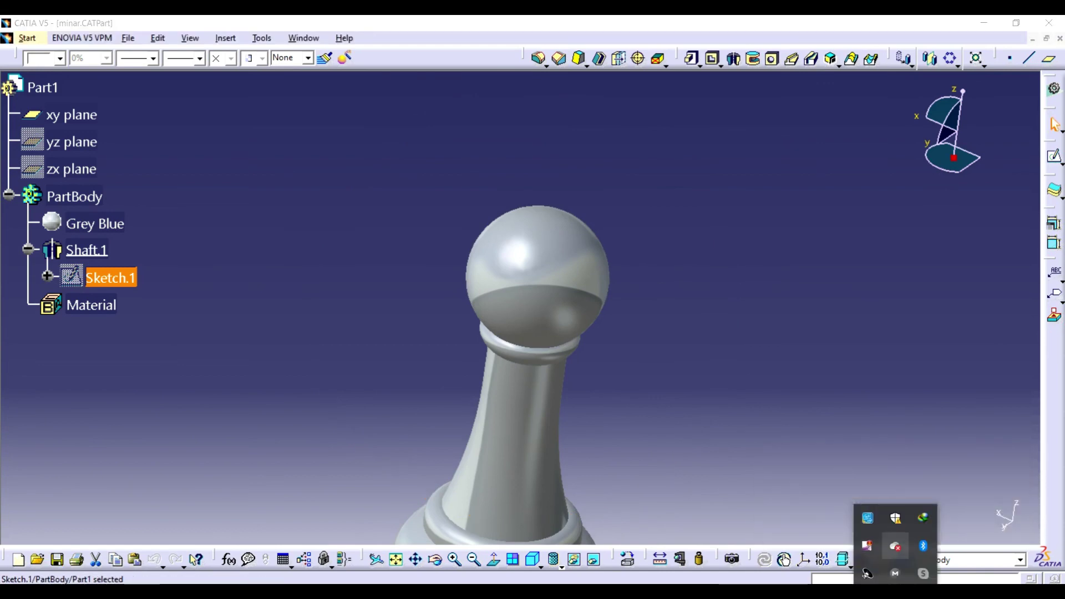
{"action": "right_click", "coordinate": [894, 547]}
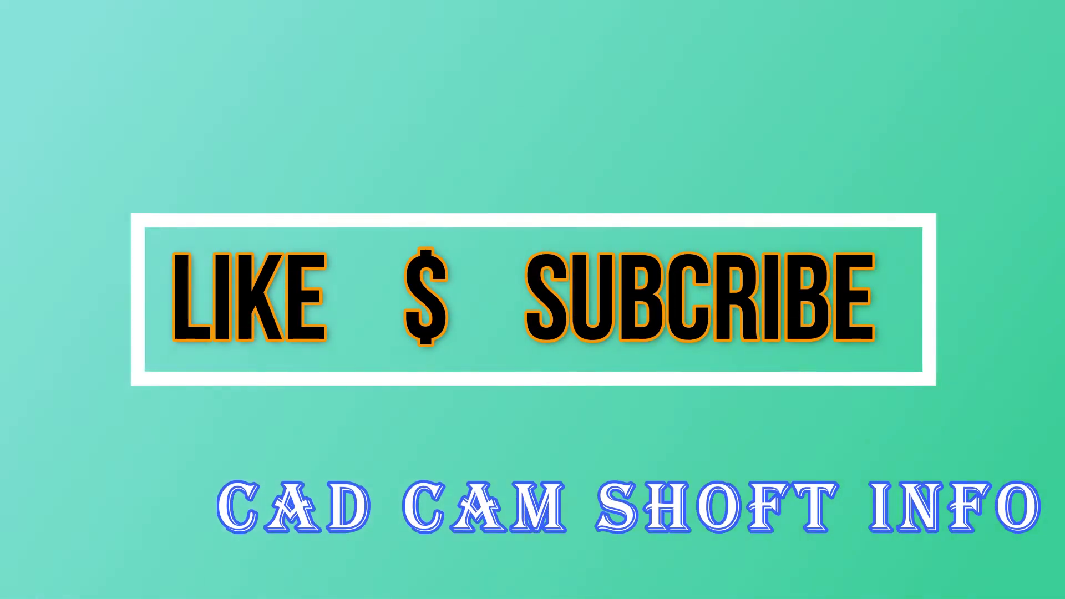